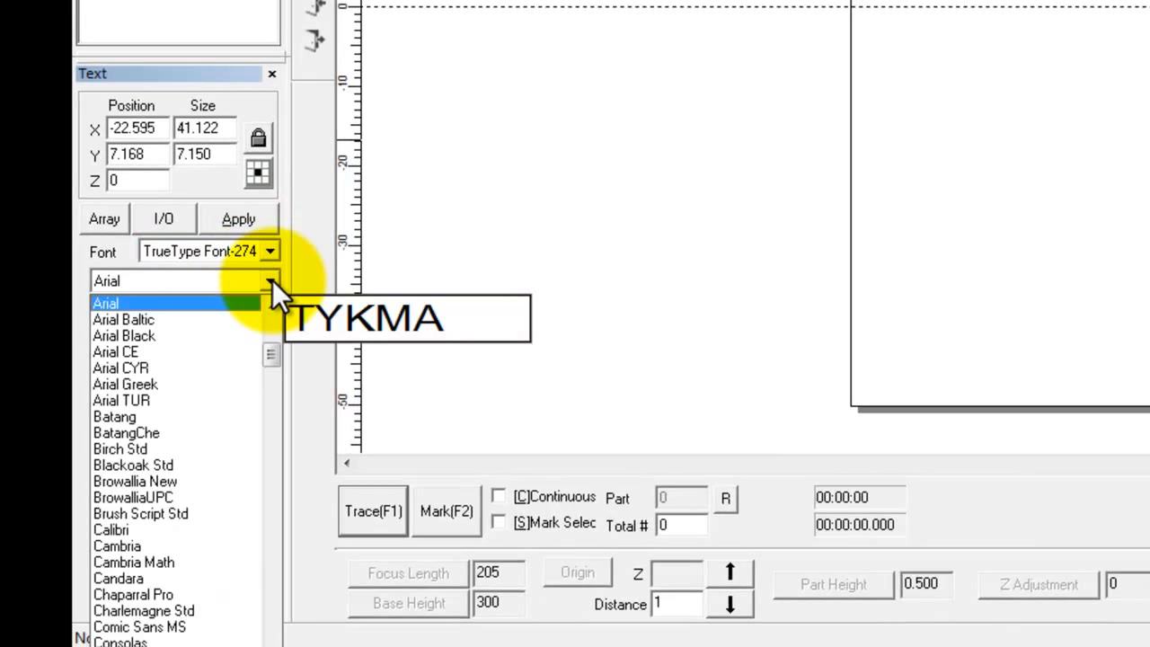
pyautogui.moveTo(269, 352); pyautogui.dragTo(262, 466)
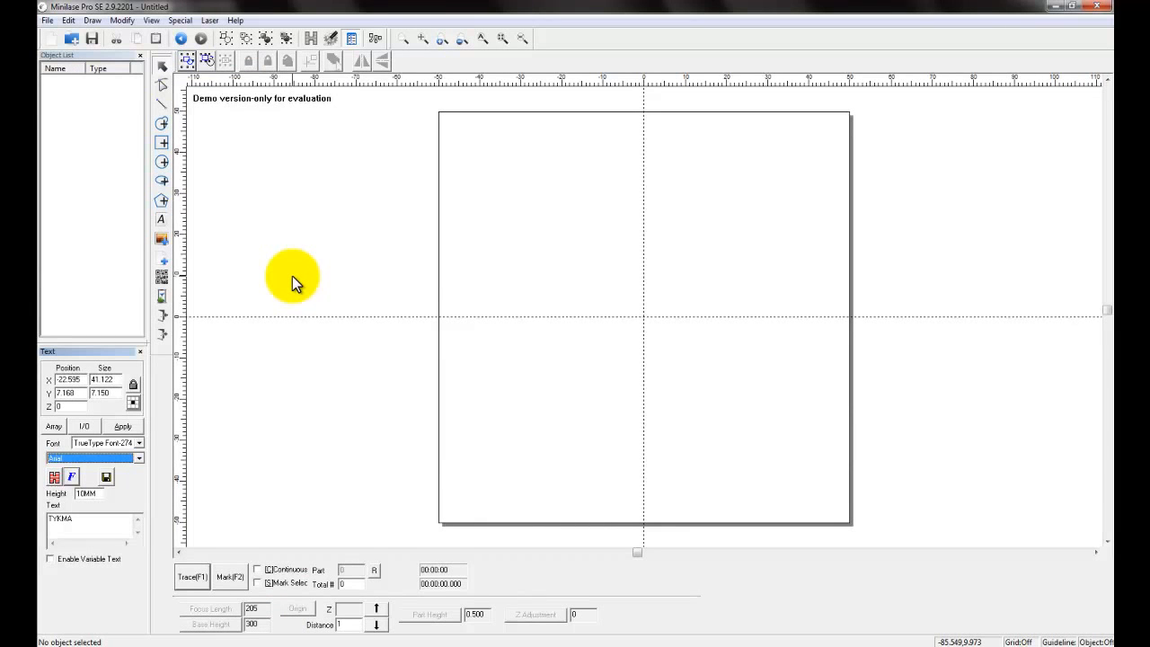
# - Place a text object in the upper-left quarter of the marking area and set its content to TYKMA
pyautogui.click(161, 223)
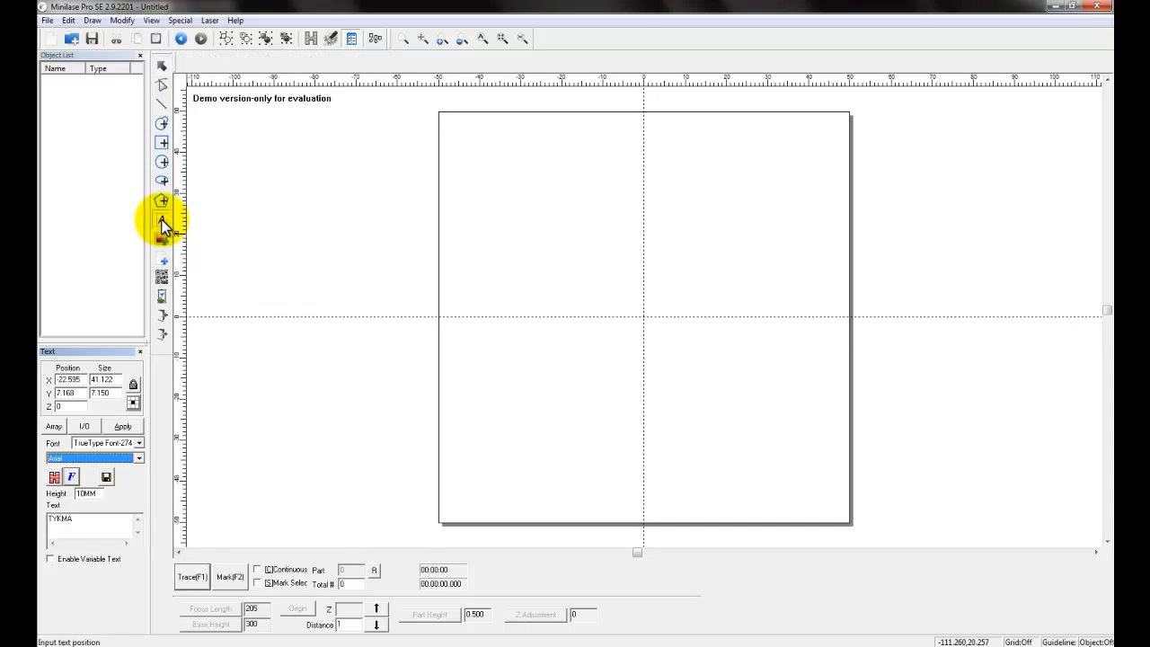
pyautogui.click(527, 272)
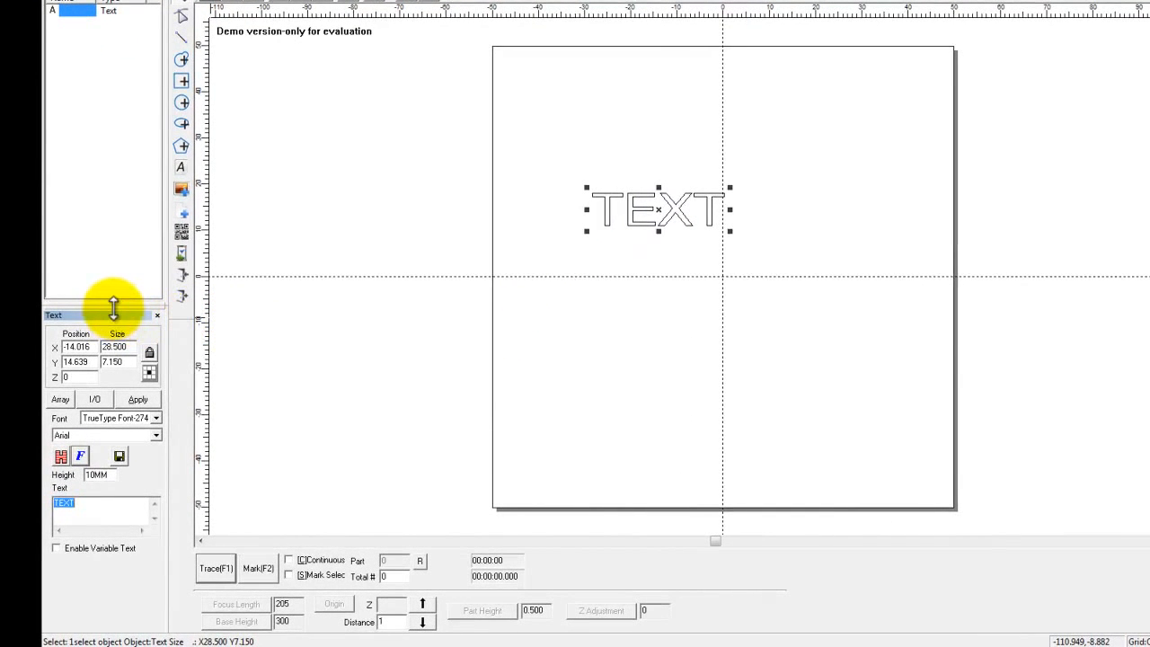
pyautogui.moveTo(113, 308); pyautogui.dragTo(124, 108)
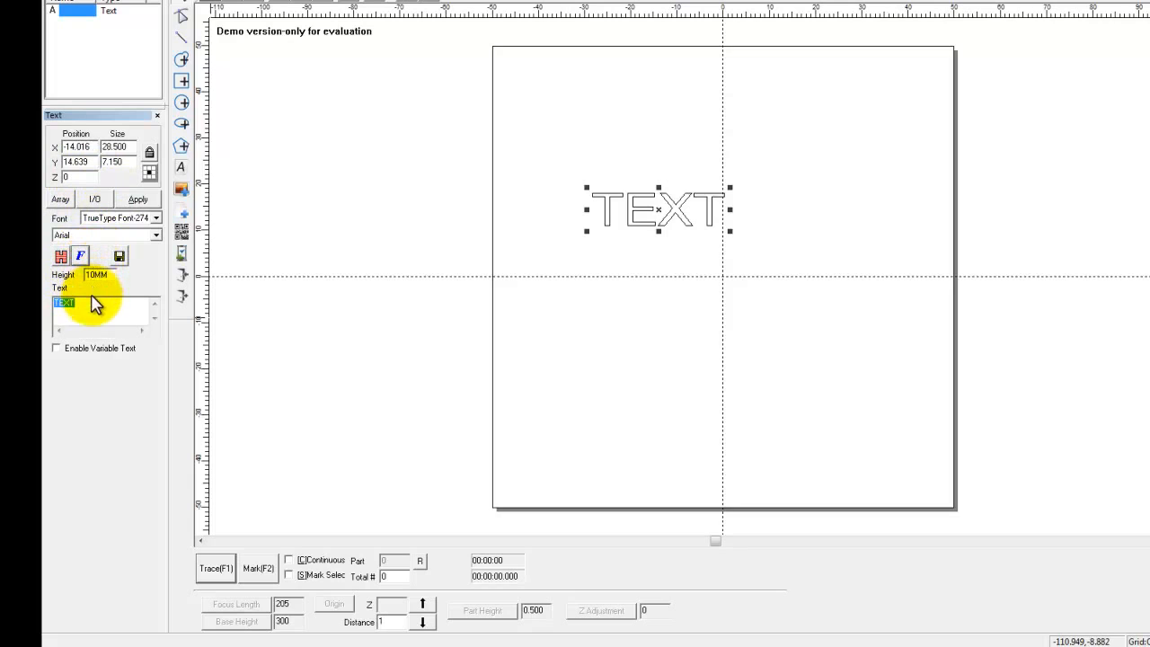
pyautogui.moveTo(88, 305); pyautogui.dragTo(53, 310)
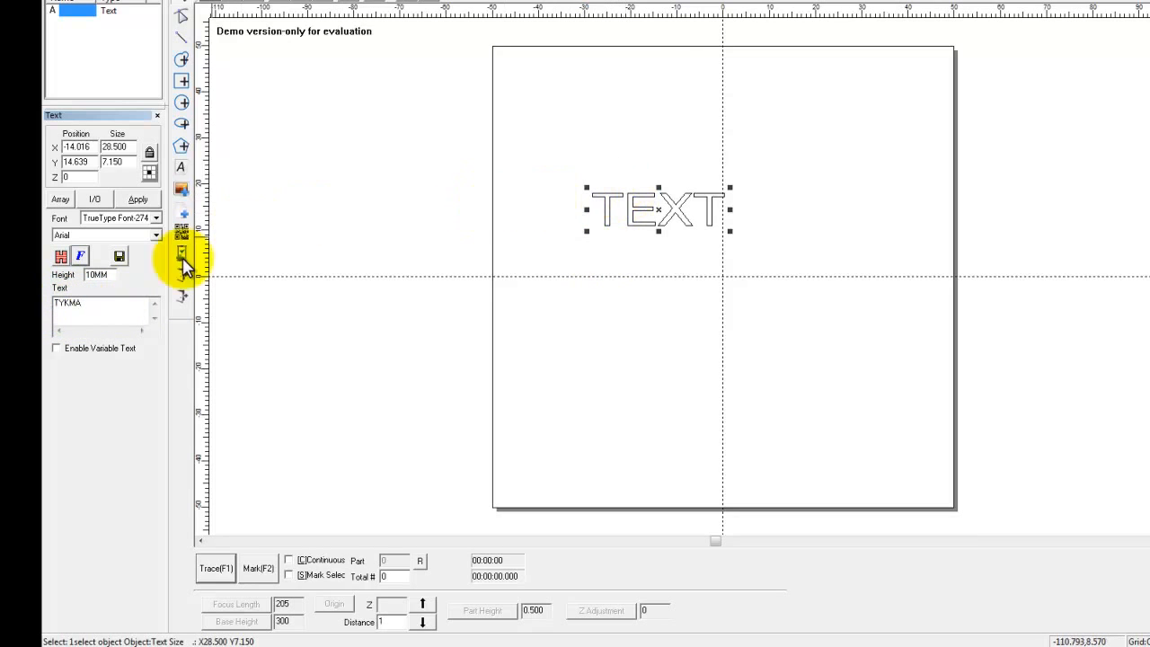
pyautogui.click(137, 200)
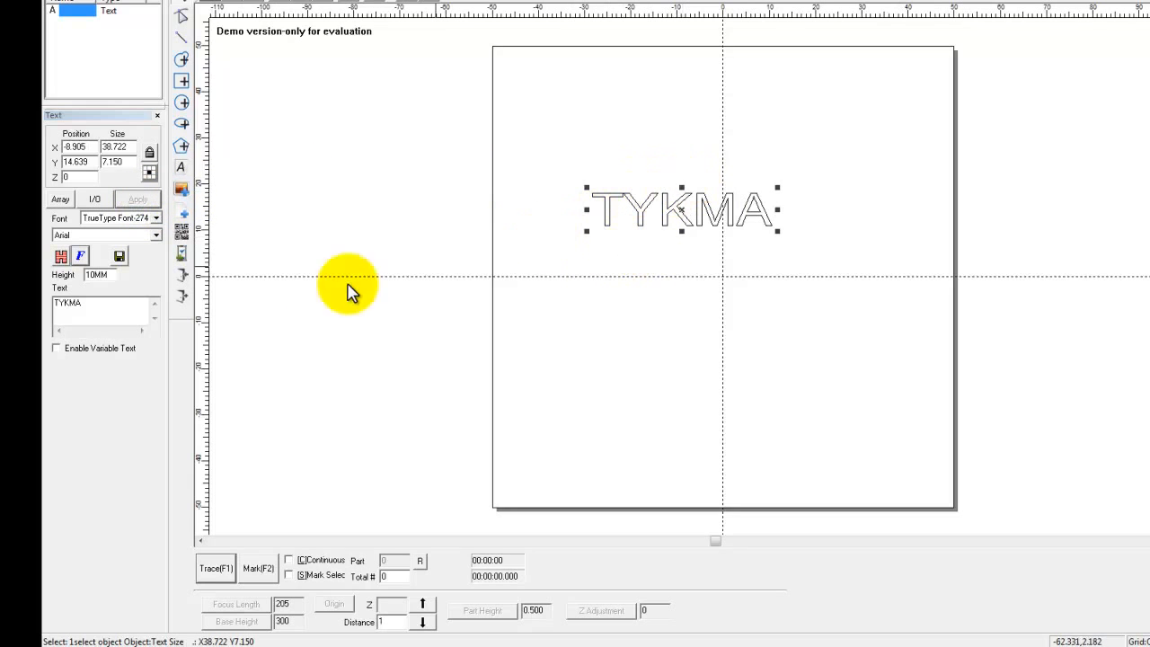
# - Add the lines Laser and Marking below TYKMA and move the text block to about X -15.7, Y 13.9
pyautogui.click(89, 306)
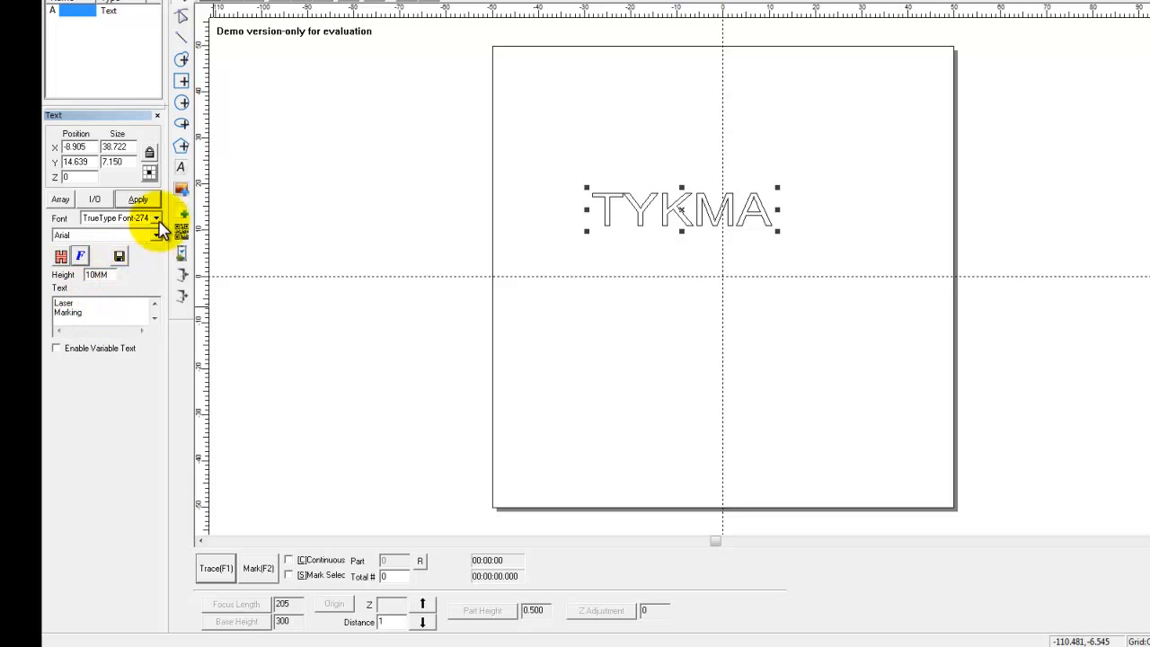
pyautogui.click(137, 199)
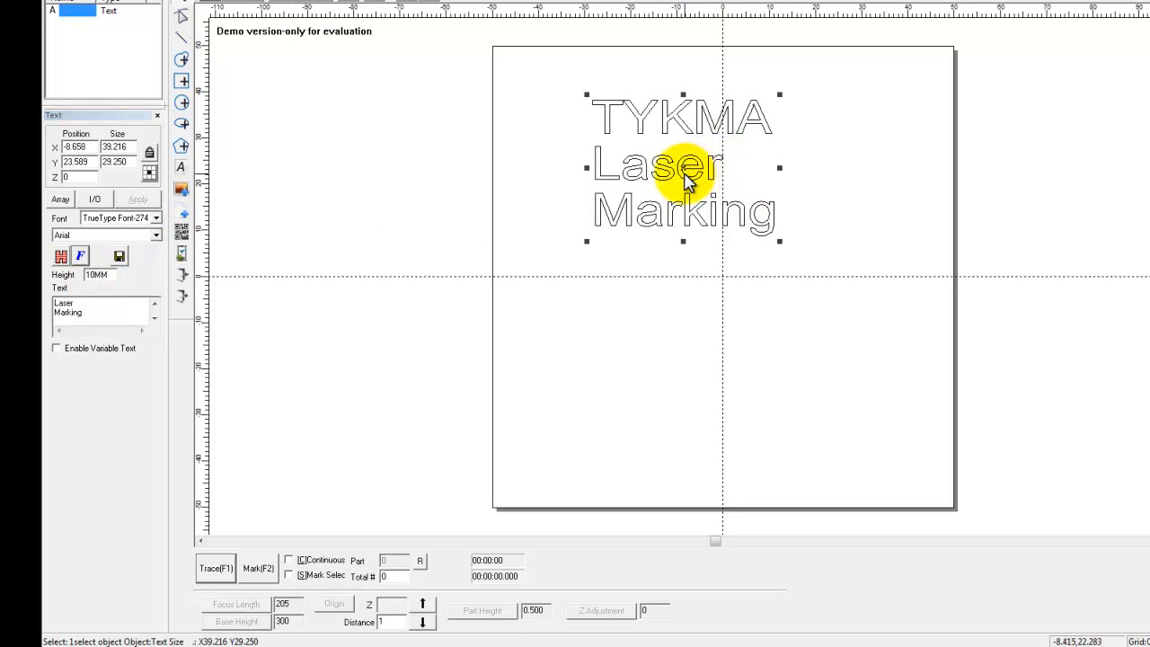
pyautogui.moveTo(687, 166); pyautogui.dragTo(653, 208)
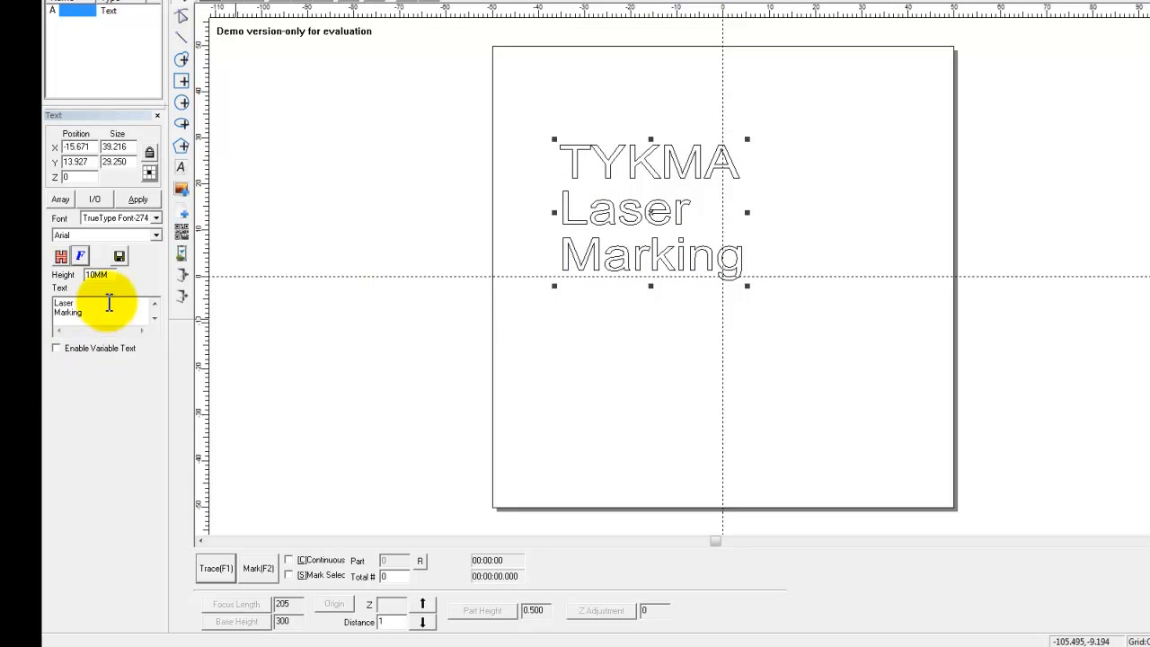
# - Change the font of the three-line text to Cambria
pyautogui.click(156, 236)
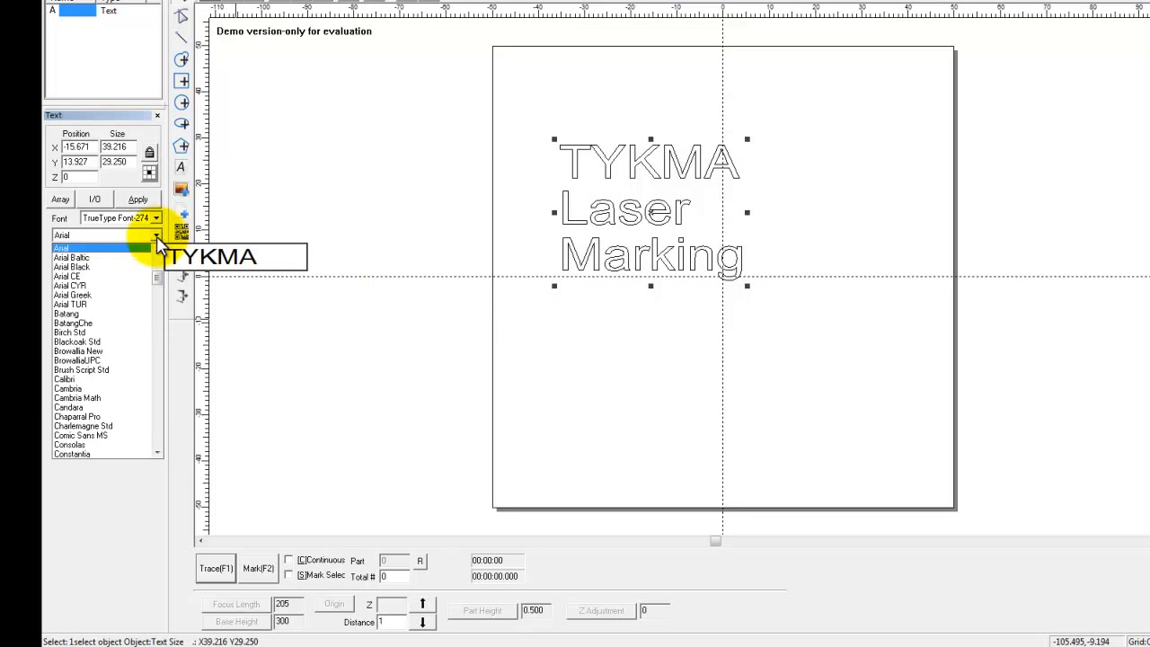
pyautogui.click(98, 388)
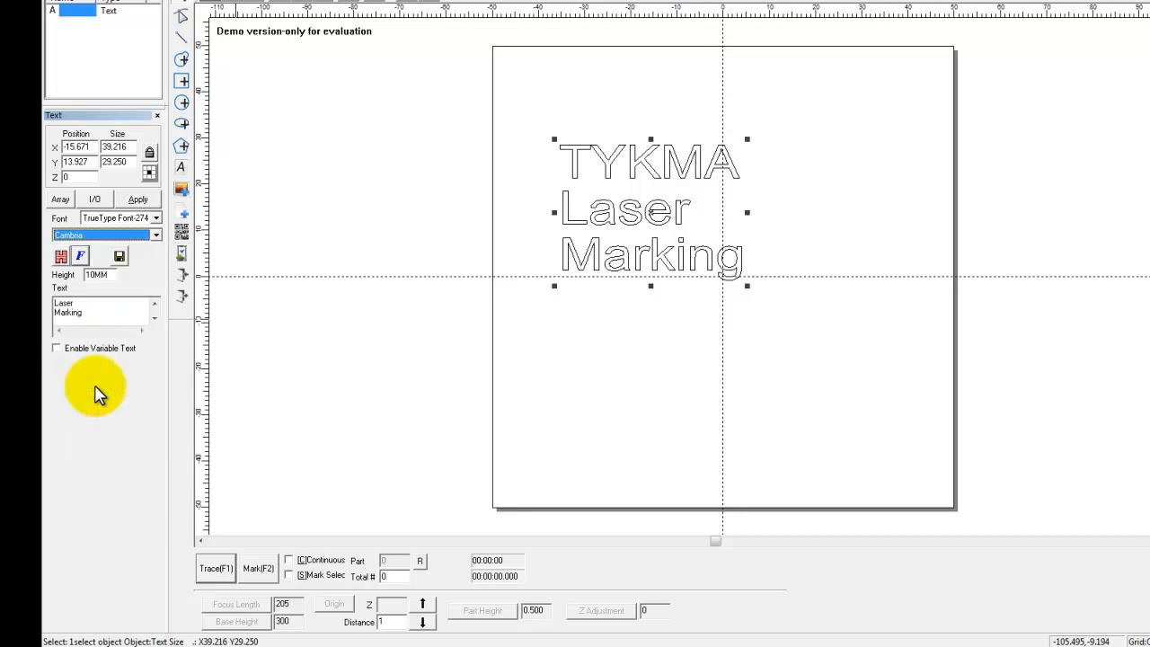
pyautogui.click(143, 200)
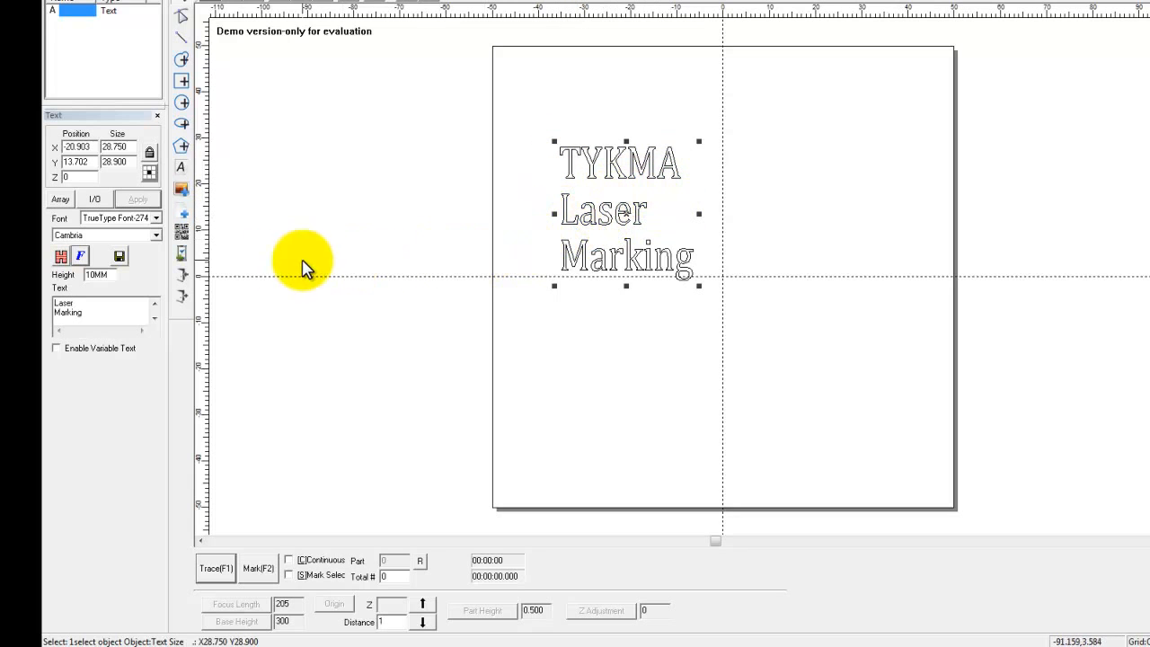
# - Open the font settings of the text and apply centre alignment to its lines
pyautogui.click(82, 258)
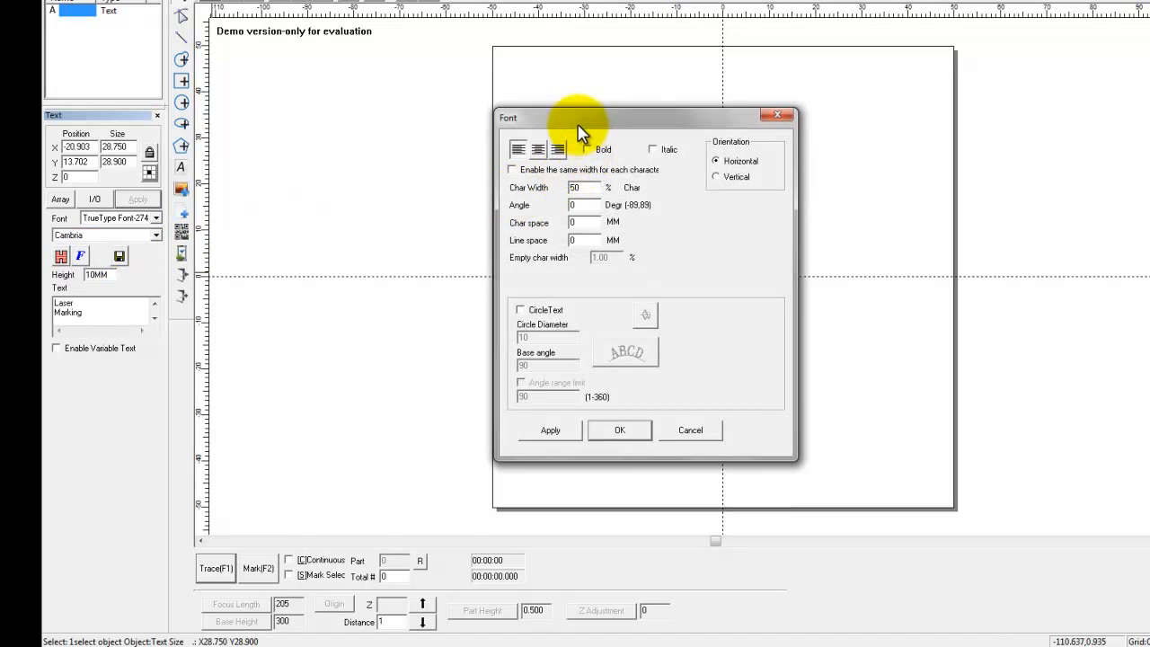
pyautogui.moveTo(571, 125); pyautogui.dragTo(302, 118)
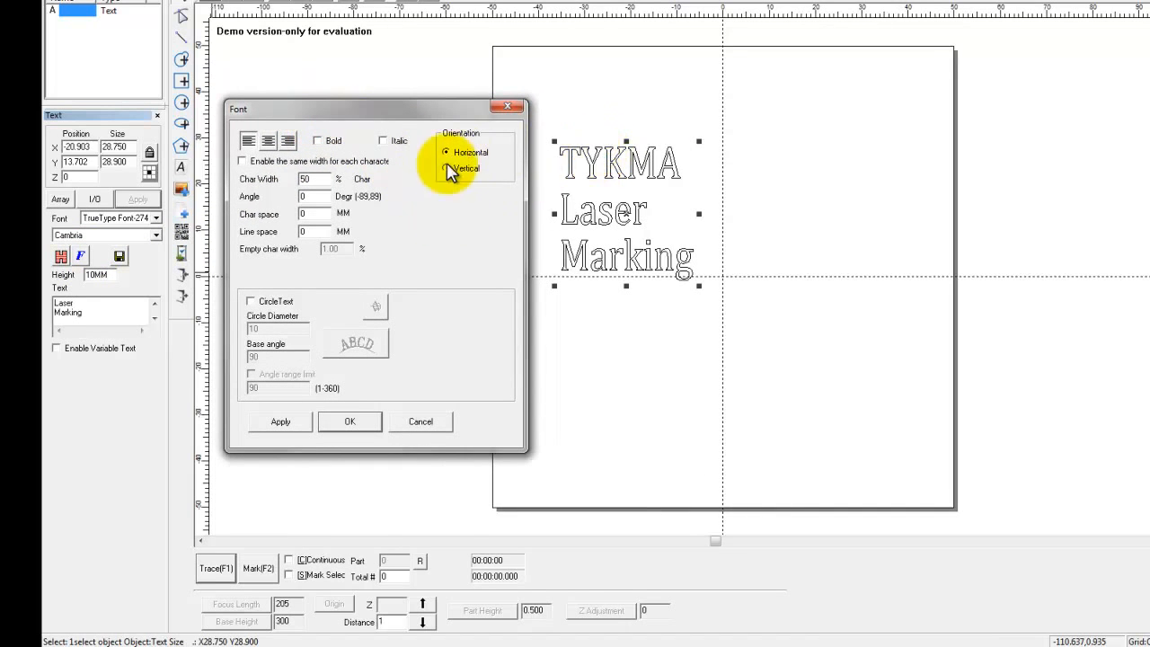
pyautogui.click(268, 140)
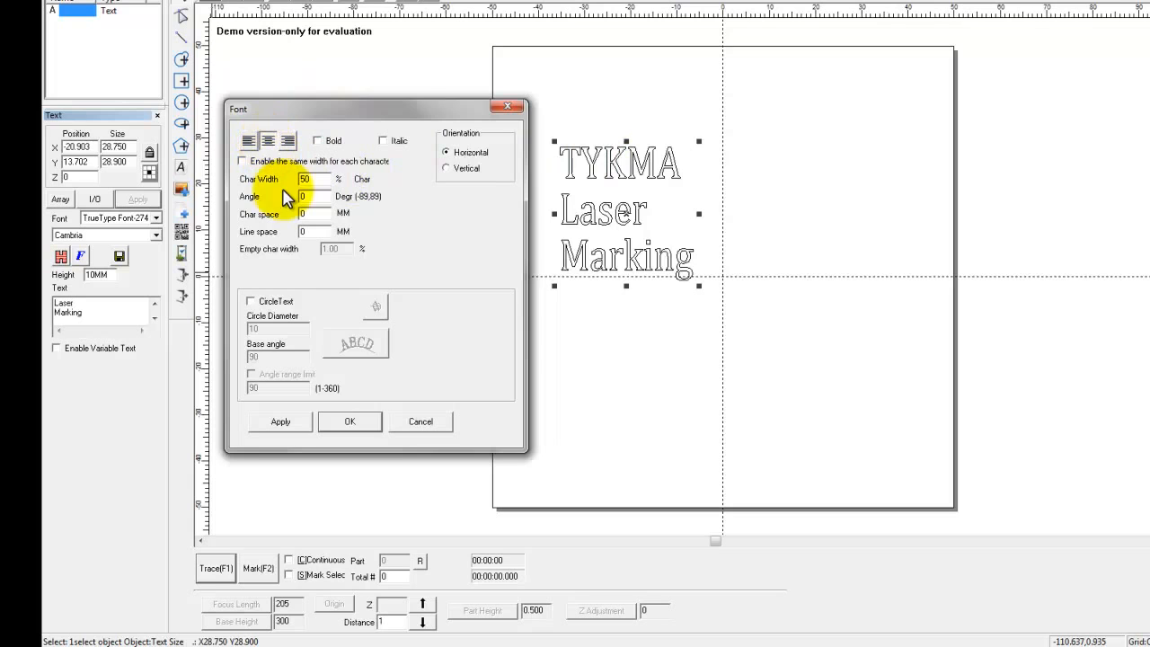
pyautogui.click(282, 421)
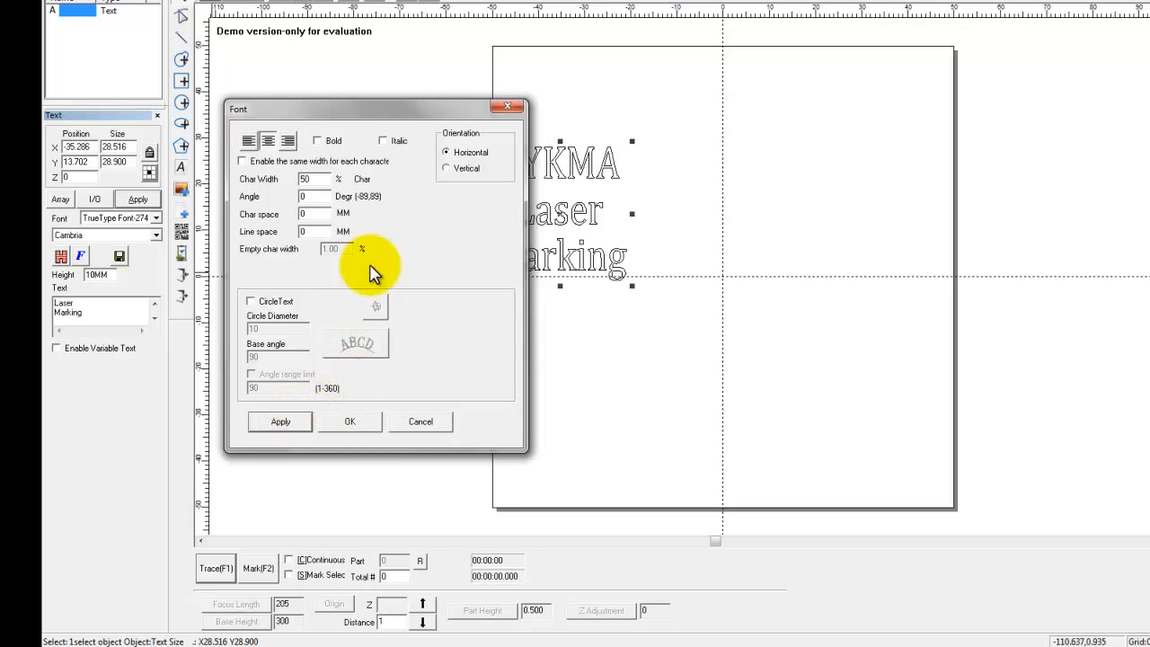
# - Apply right alignment to the lines of the text
pyautogui.moveTo(376, 112); pyautogui.dragTo(329, 109)
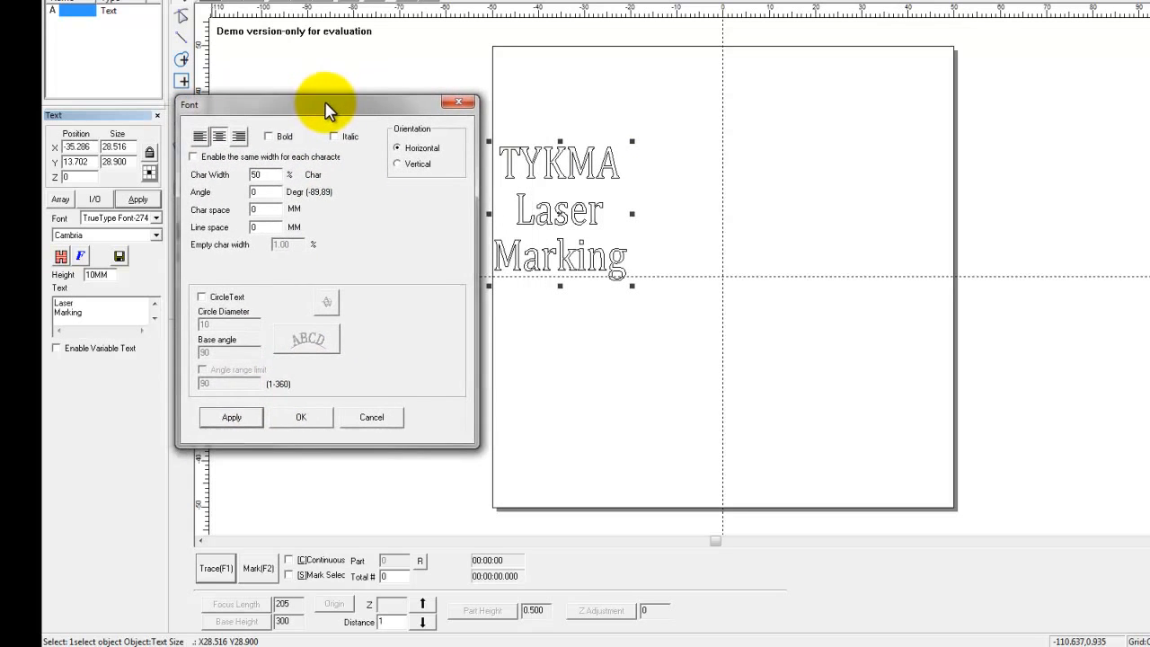
pyautogui.click(243, 136)
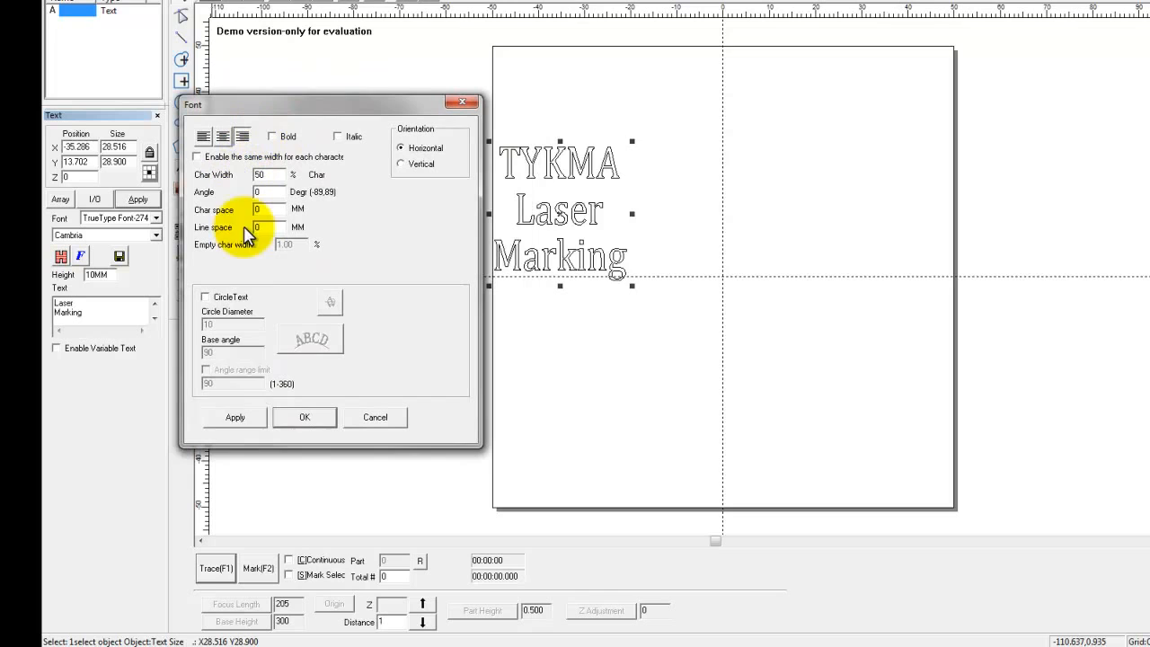
pyautogui.click(241, 417)
# - Apply bold and then italic style to the text, keeping the font settings dialog clear of it
pyautogui.moveTo(348, 102); pyautogui.dragTo(878, 100)
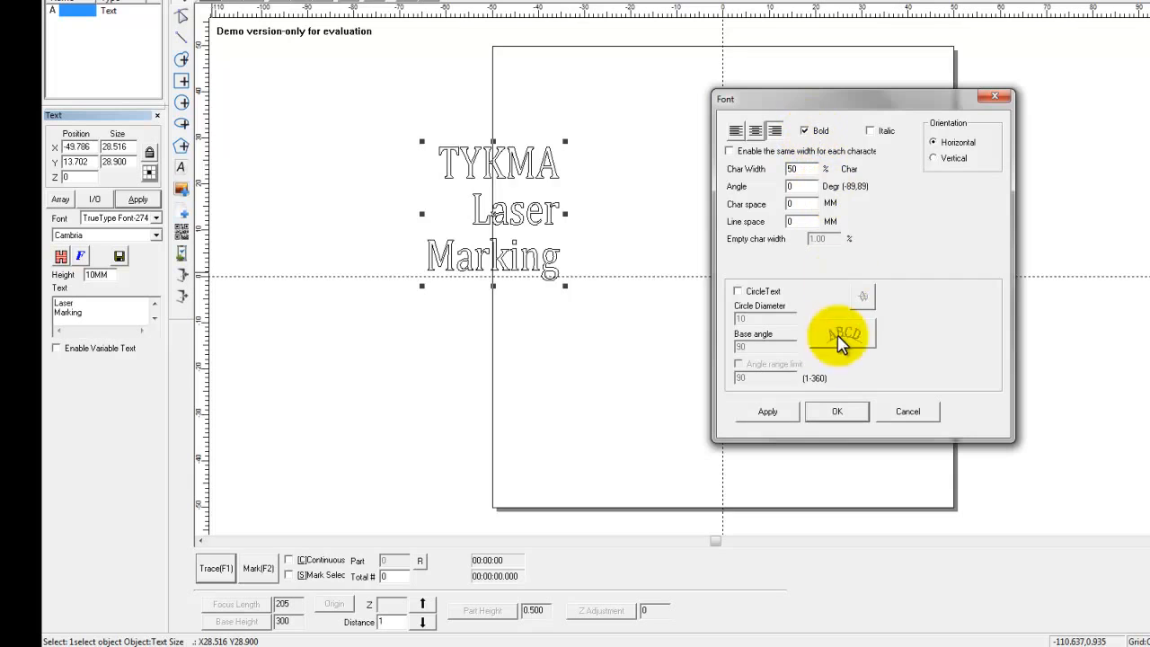
pyautogui.click(787, 415)
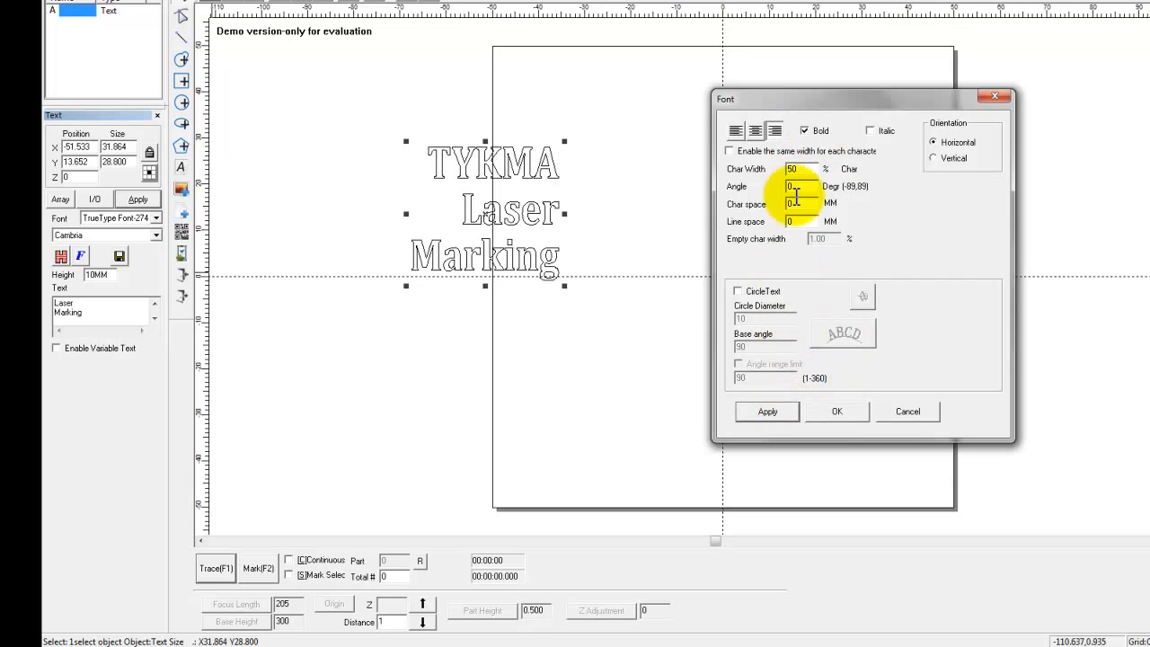
pyautogui.click(870, 131)
pyautogui.click(787, 415)
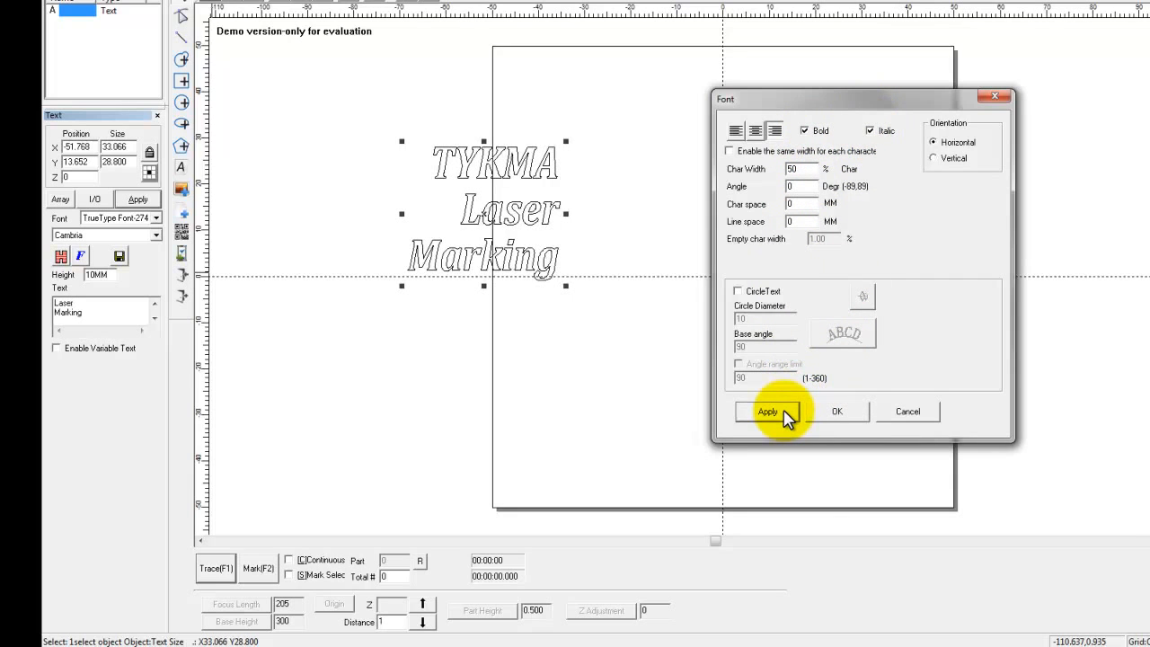
# - Remove the bold and italic styles from the text and align its lines to the left
pyautogui.click(814, 132)
pyautogui.click(869, 131)
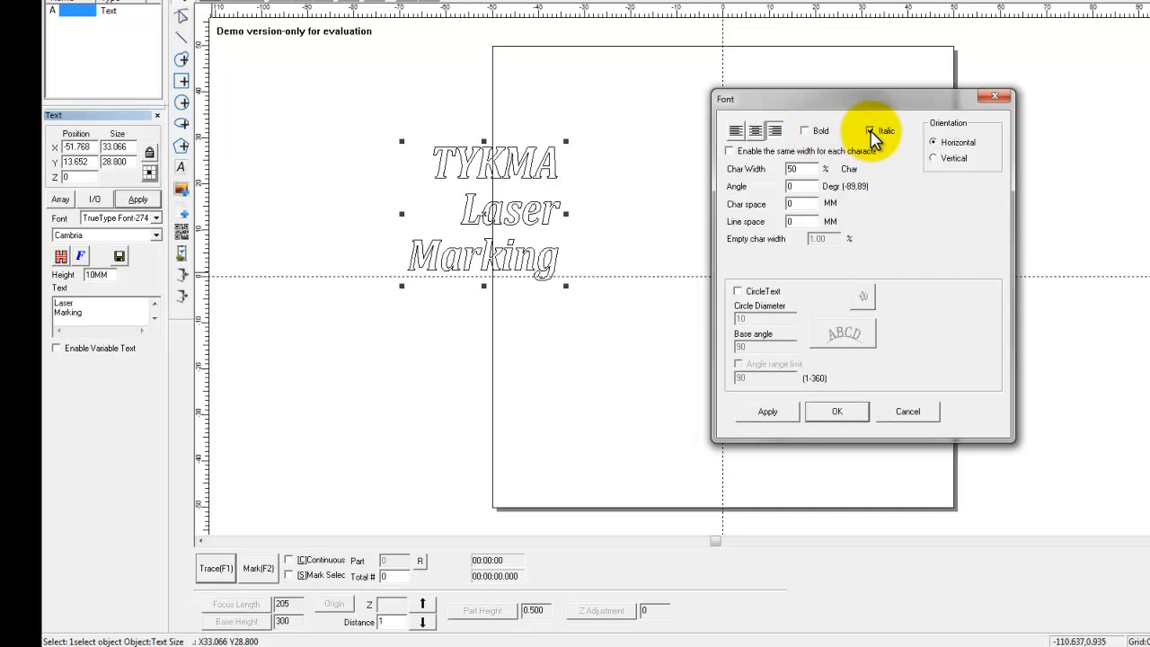
pyautogui.click(783, 414)
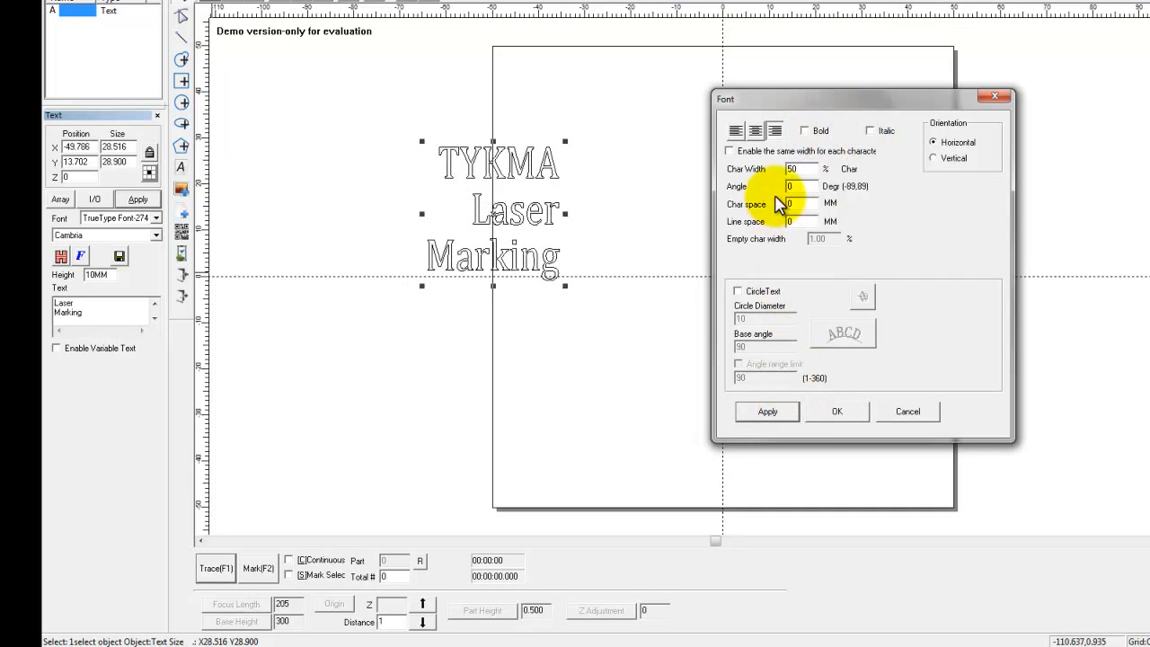
pyautogui.click(735, 130)
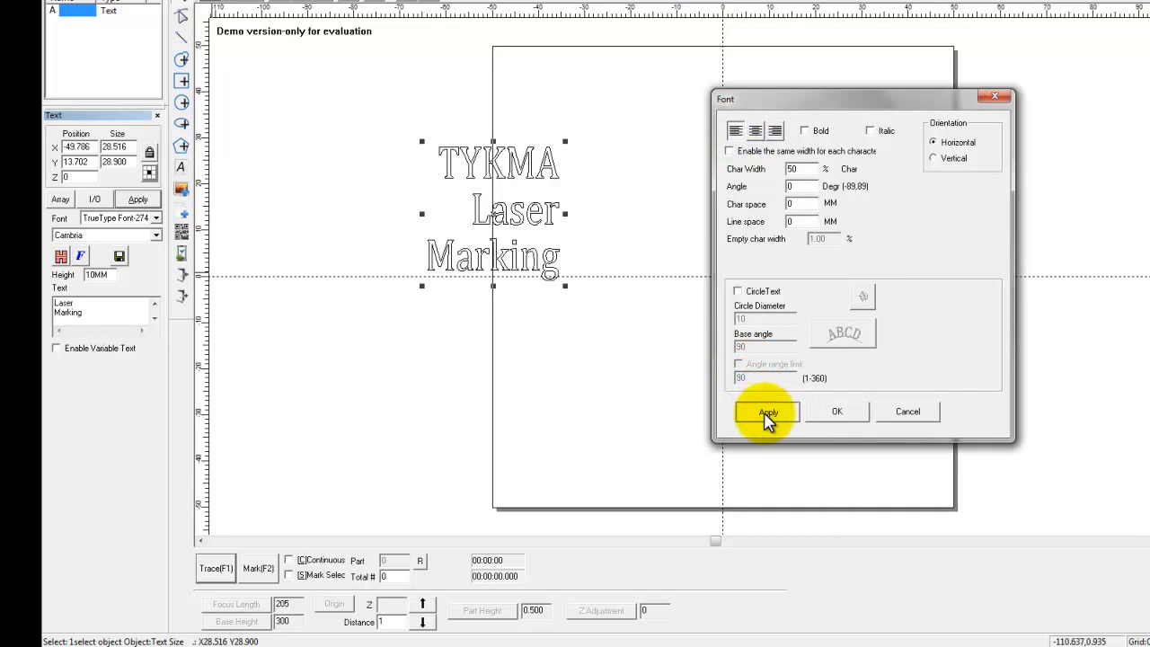
pyautogui.click(765, 413)
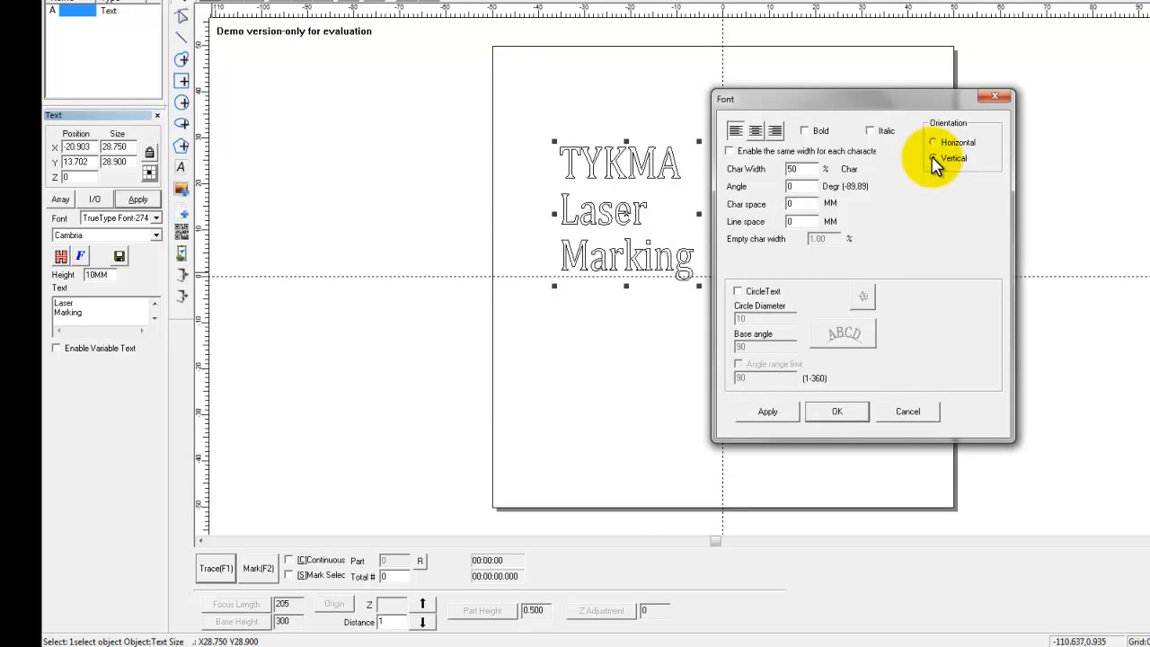
# - Apply vertical orientation to the text and return it to horizontal
pyautogui.click(774, 414)
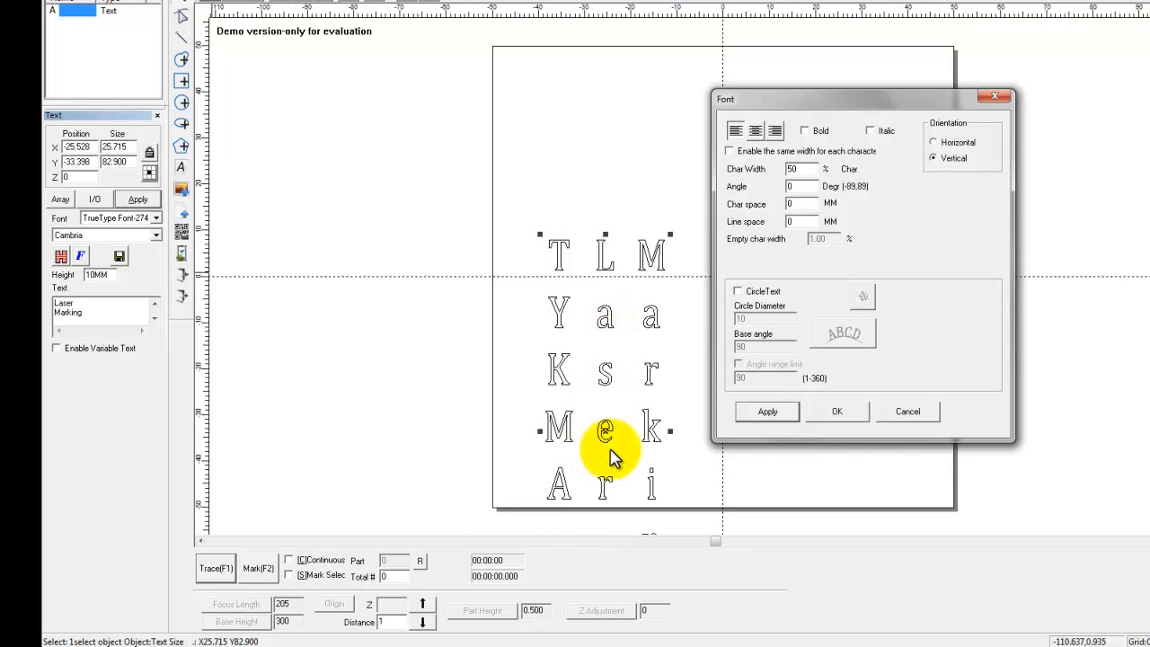
pyautogui.click(946, 141)
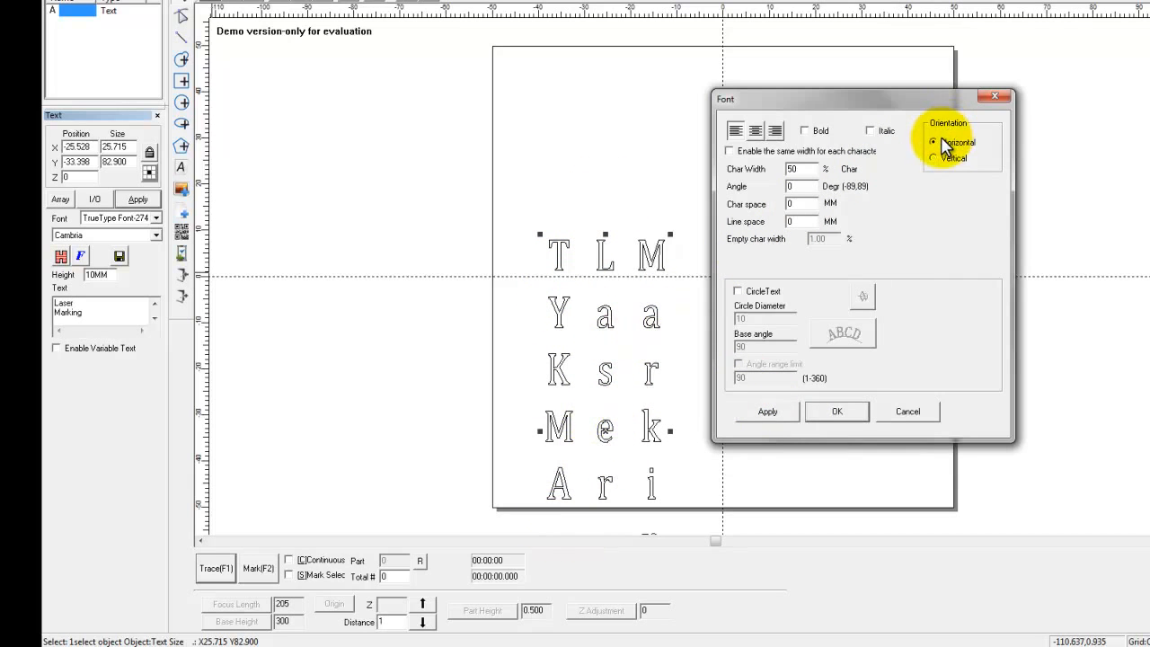
pyautogui.click(774, 413)
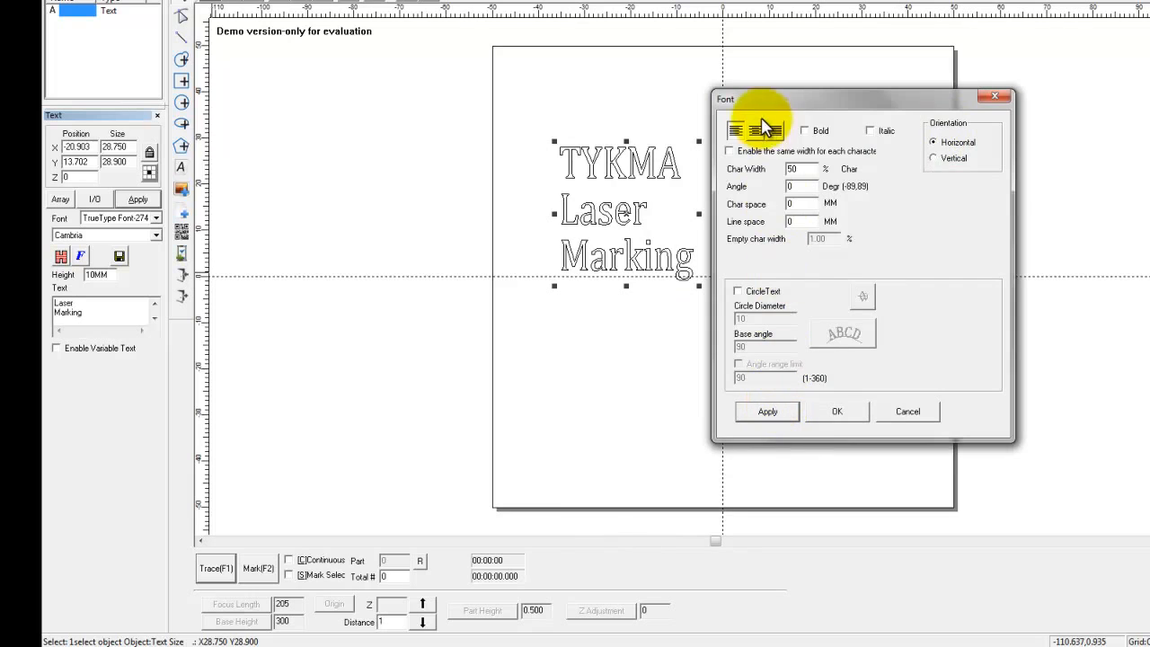
# - Set the text's character width to 100% and apply it
pyautogui.moveTo(794, 101); pyautogui.dragTo(849, 97)
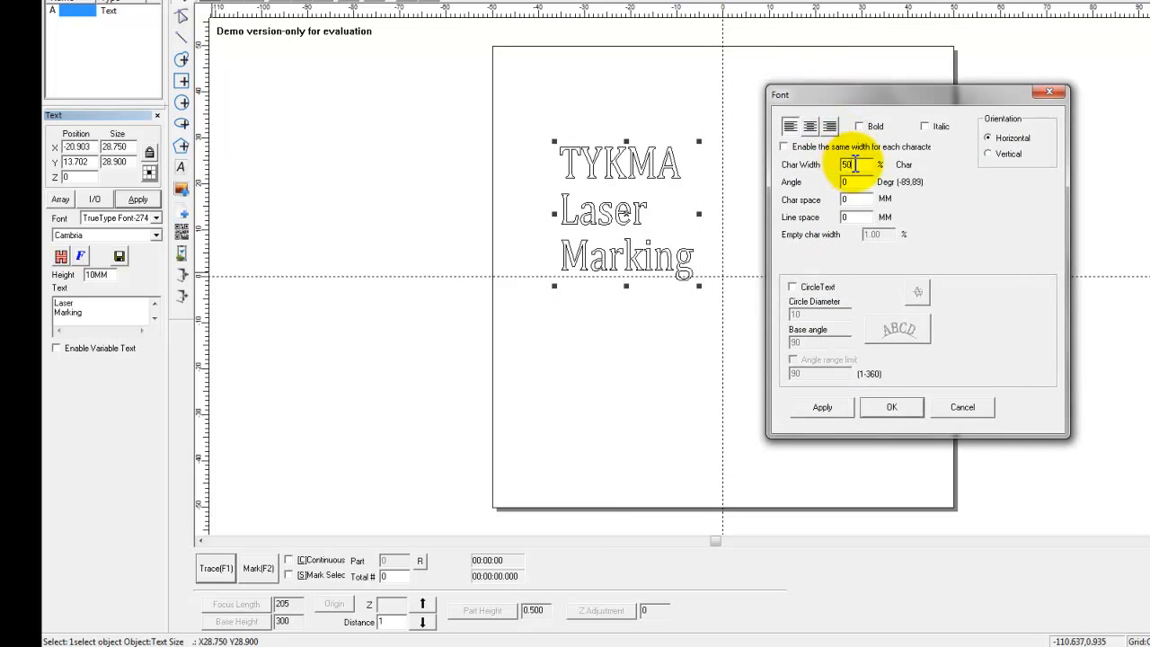
pyautogui.moveTo(855, 164); pyautogui.dragTo(841, 162)
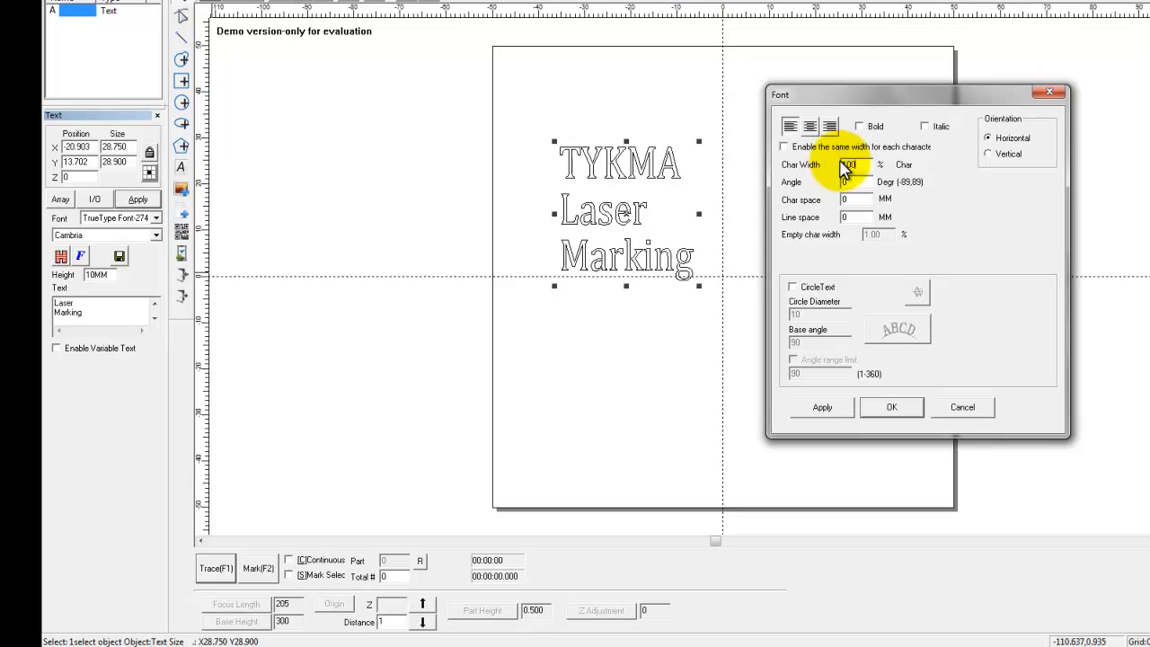
pyautogui.write('100')
pyautogui.click(817, 409)
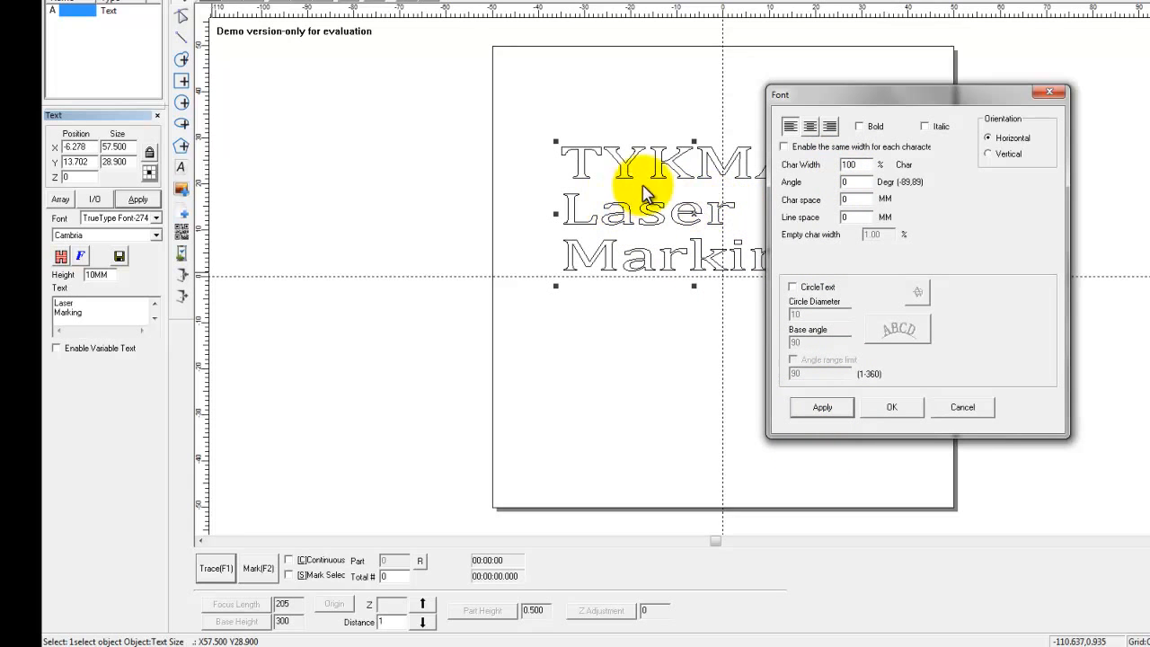
# - Set the text's character width to 25% and apply it
pyautogui.moveTo(864, 165); pyautogui.dragTo(846, 162)
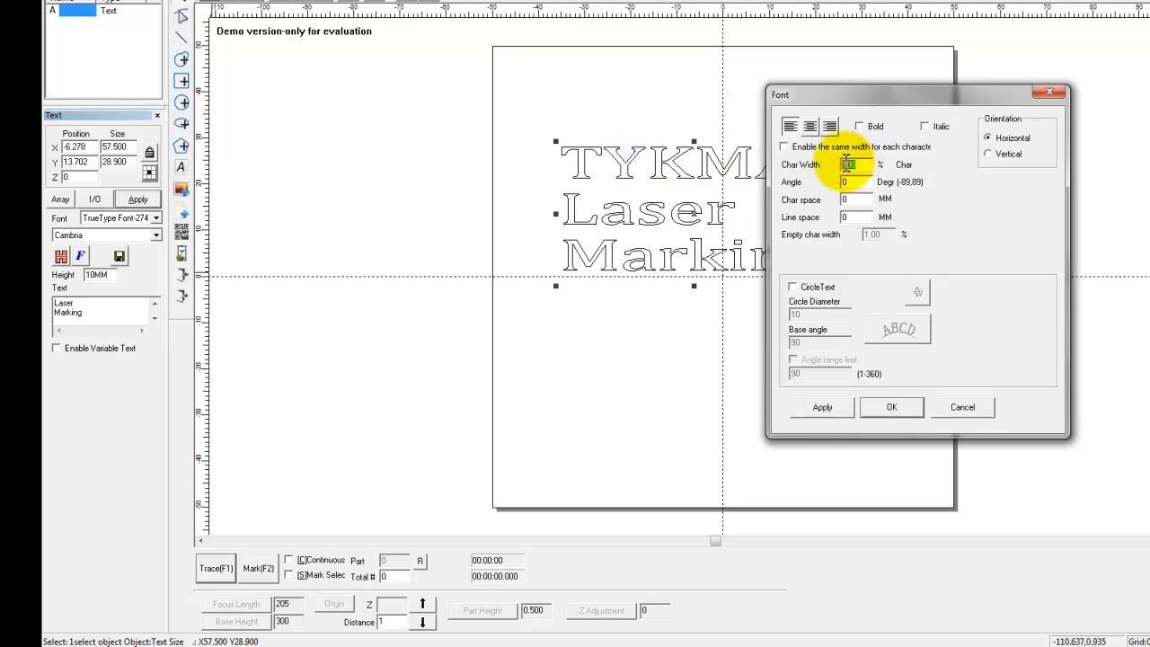
pyautogui.write('25')
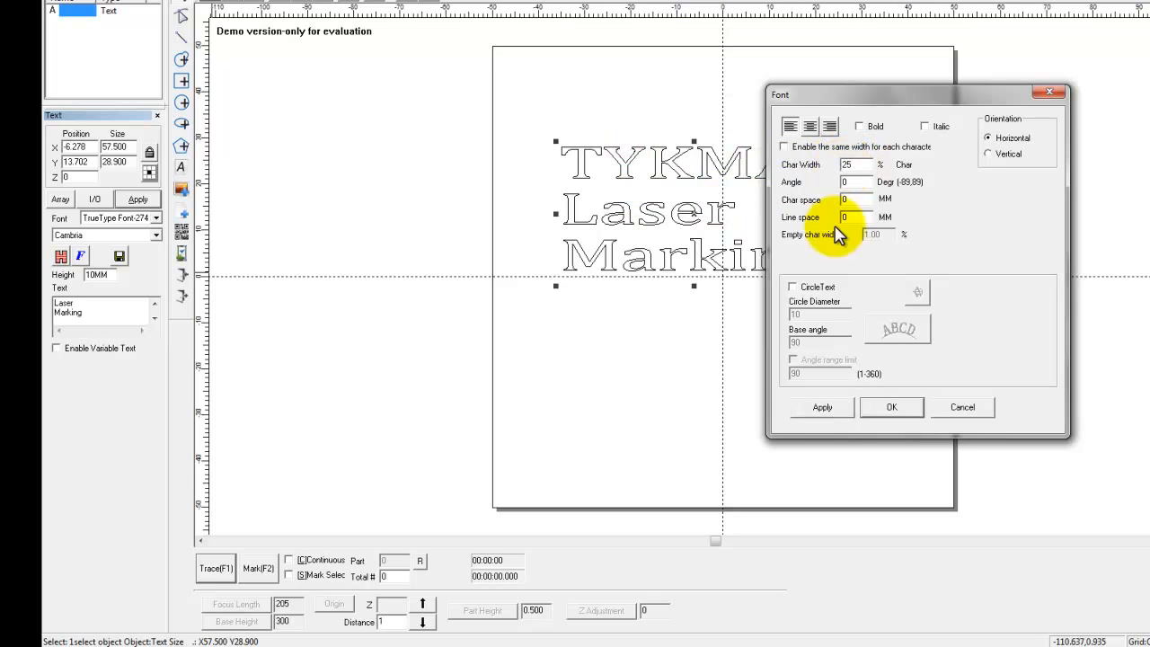
pyautogui.click(823, 409)
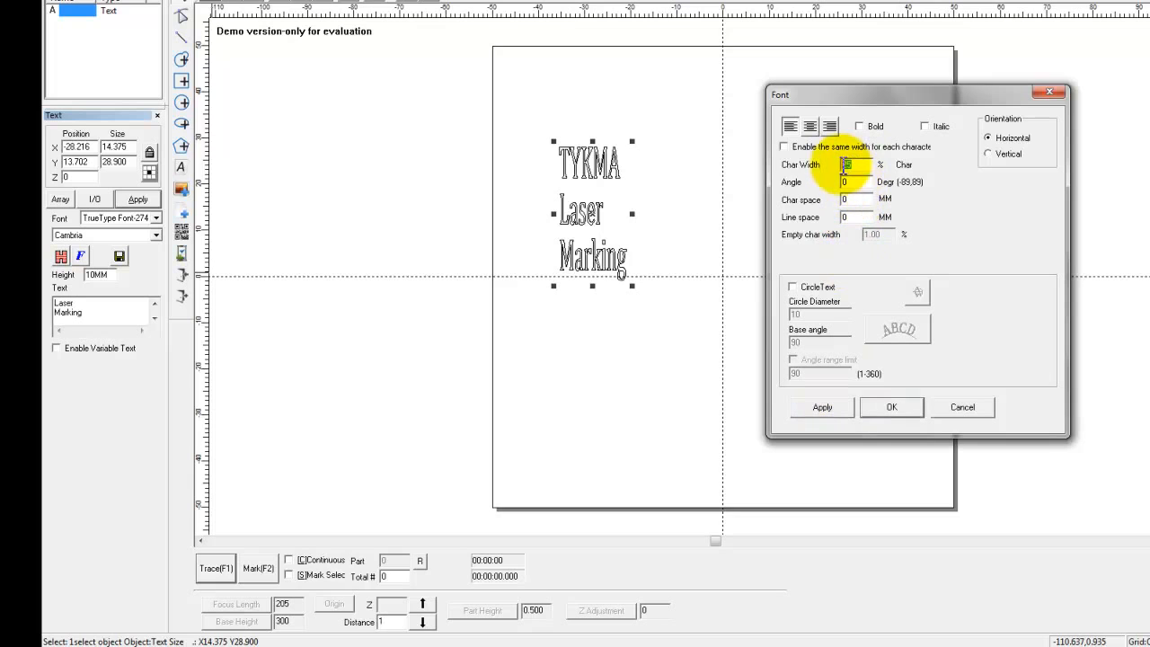
# - Set the text's character width to 50% and apply it
pyautogui.moveTo(858, 164); pyautogui.dragTo(837, 170)
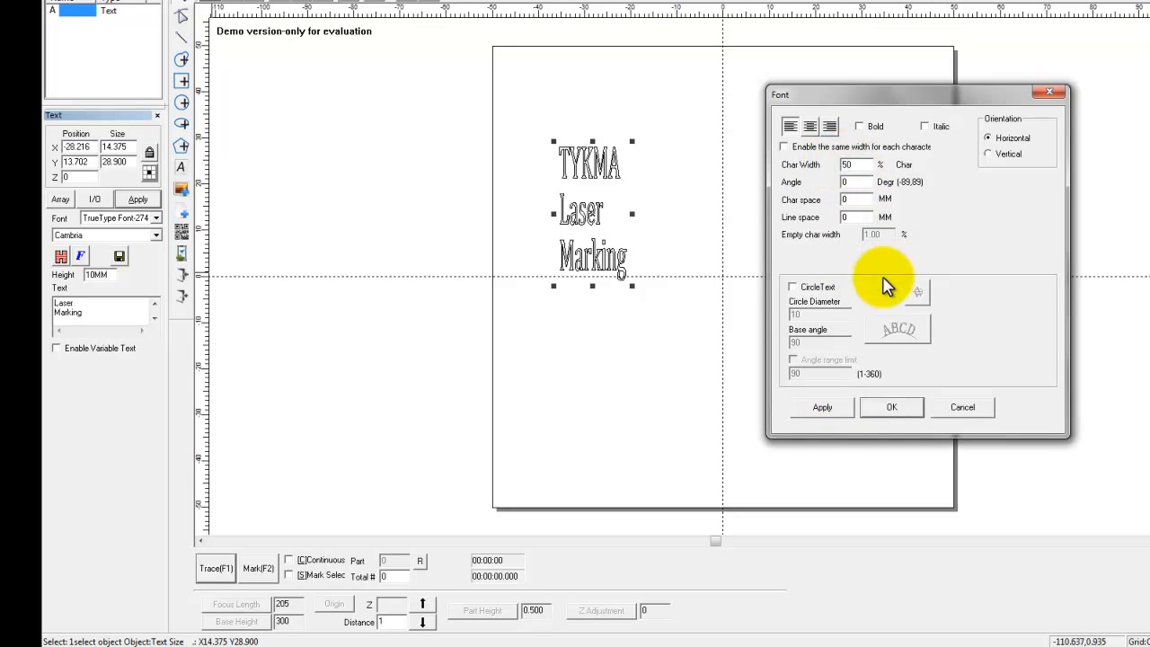
pyautogui.click(819, 407)
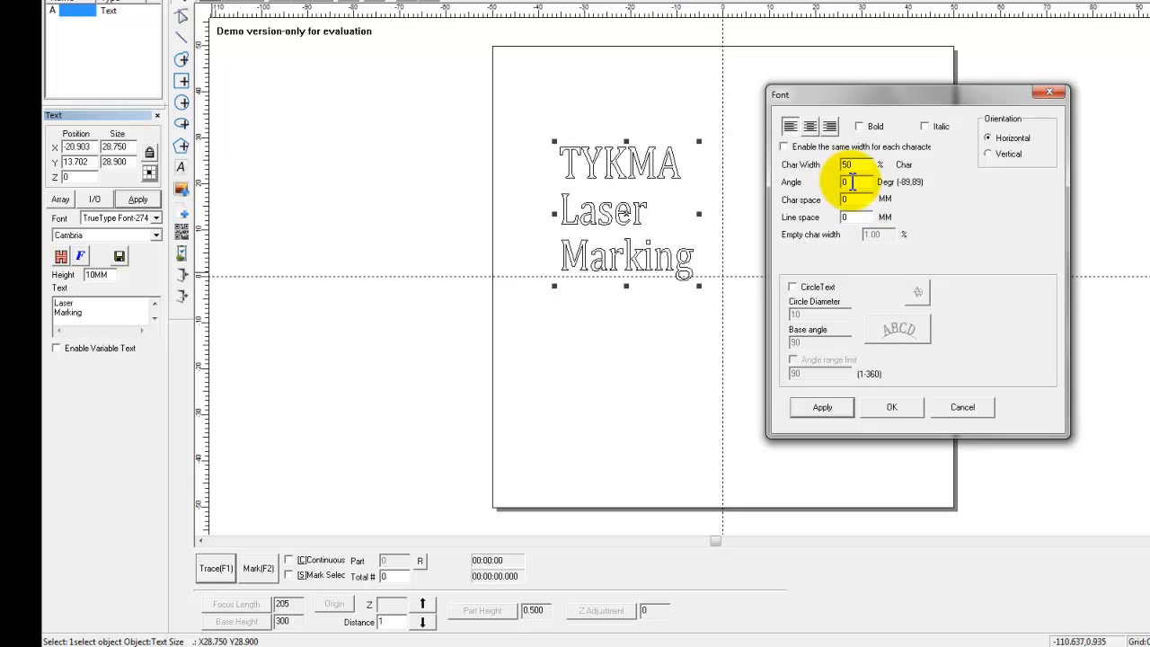
# - Apply a character angle of 50 degrees to the text and return it to 0
pyautogui.moveTo(851, 182); pyautogui.dragTo(840, 186)
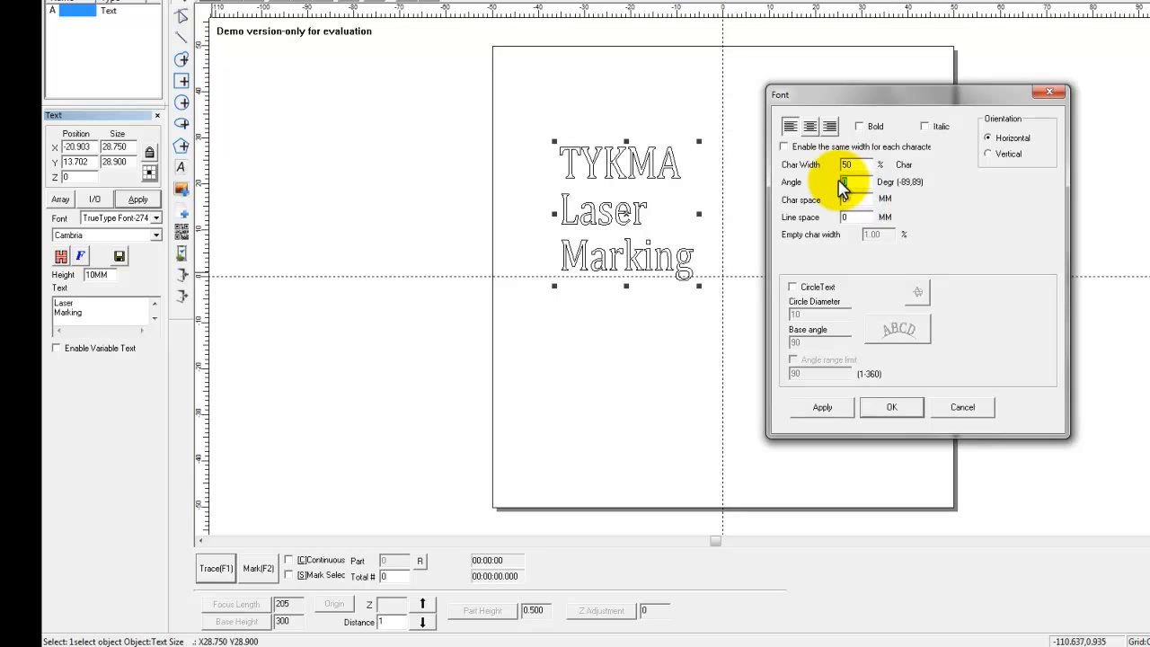
pyautogui.write('50')
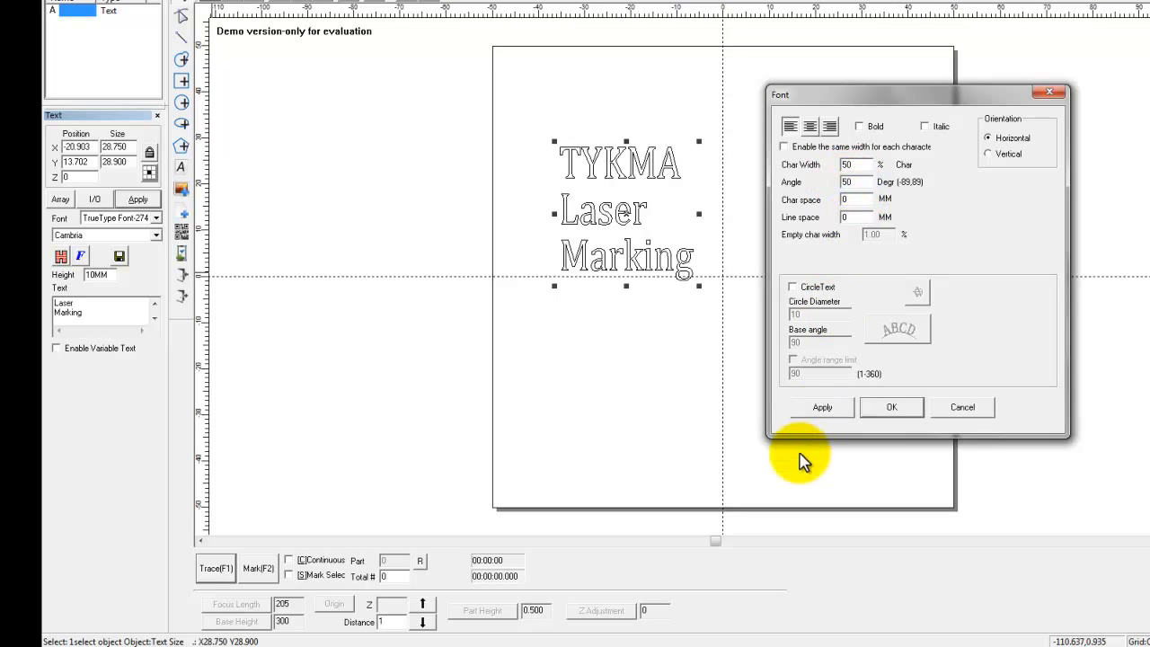
pyautogui.click(817, 408)
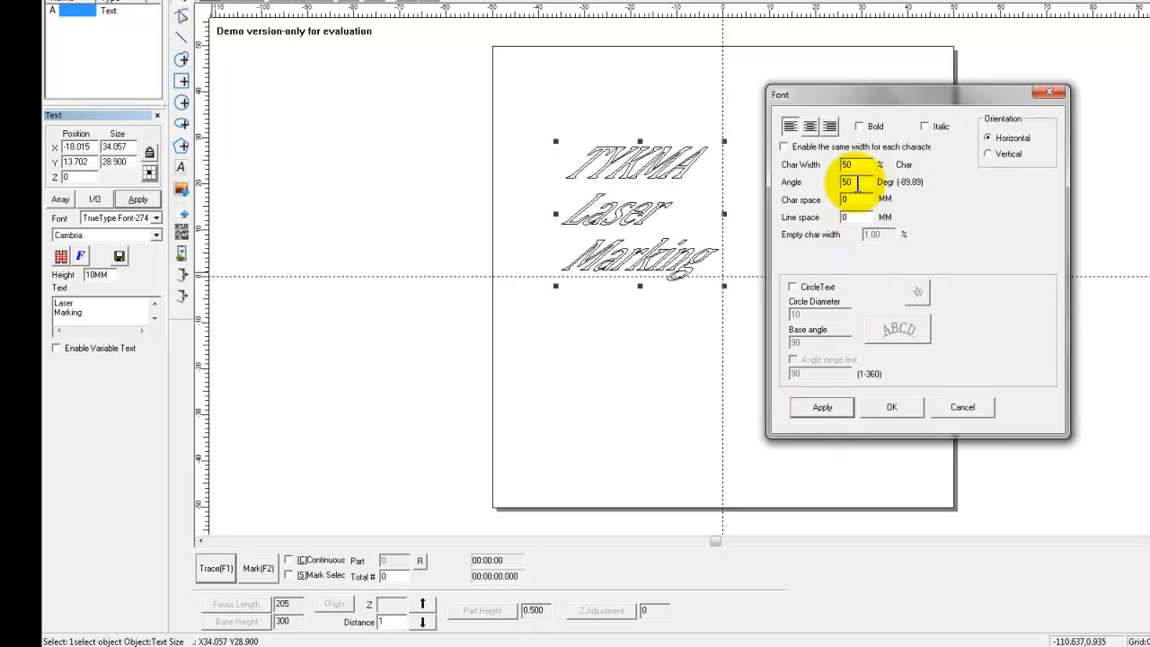
pyautogui.moveTo(857, 183); pyautogui.dragTo(847, 184)
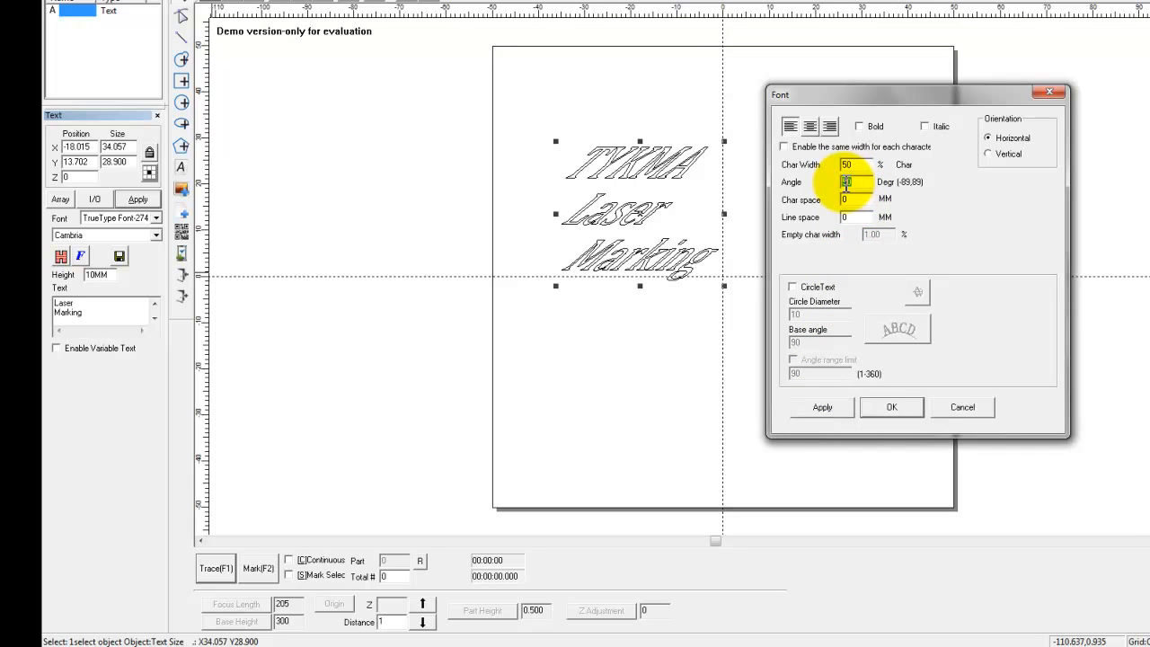
pyautogui.click(822, 408)
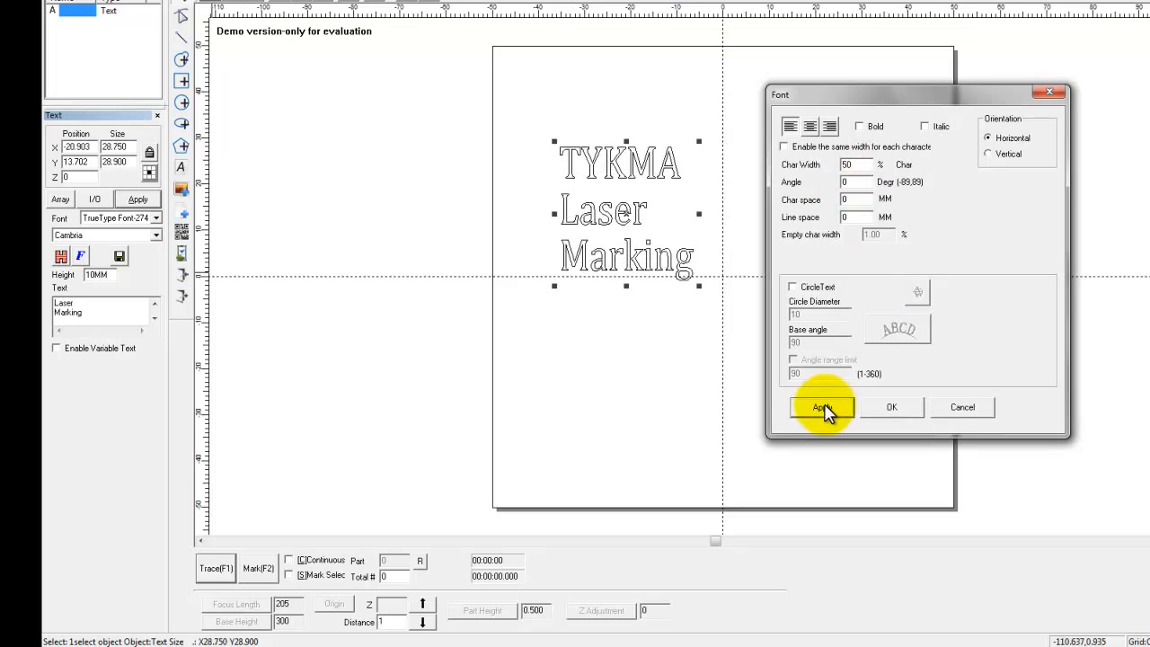
# - Apply a character spacing of 1 mm to the text, and reduce it to 0.5 mm
pyautogui.click(844, 199)
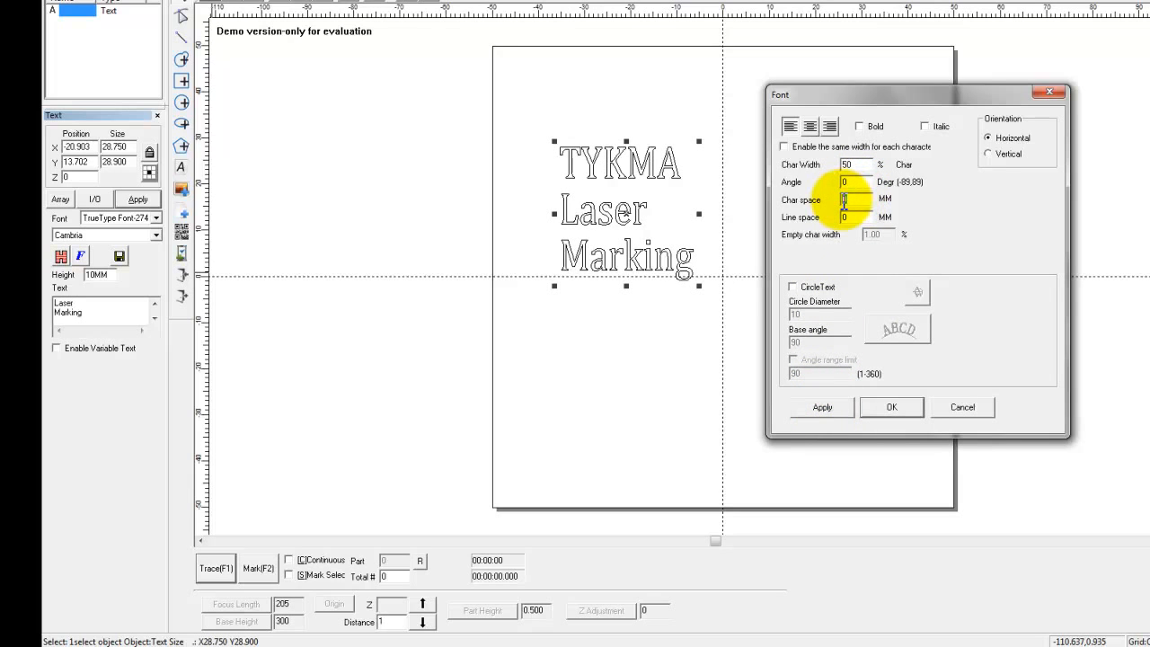
pyautogui.write('1')
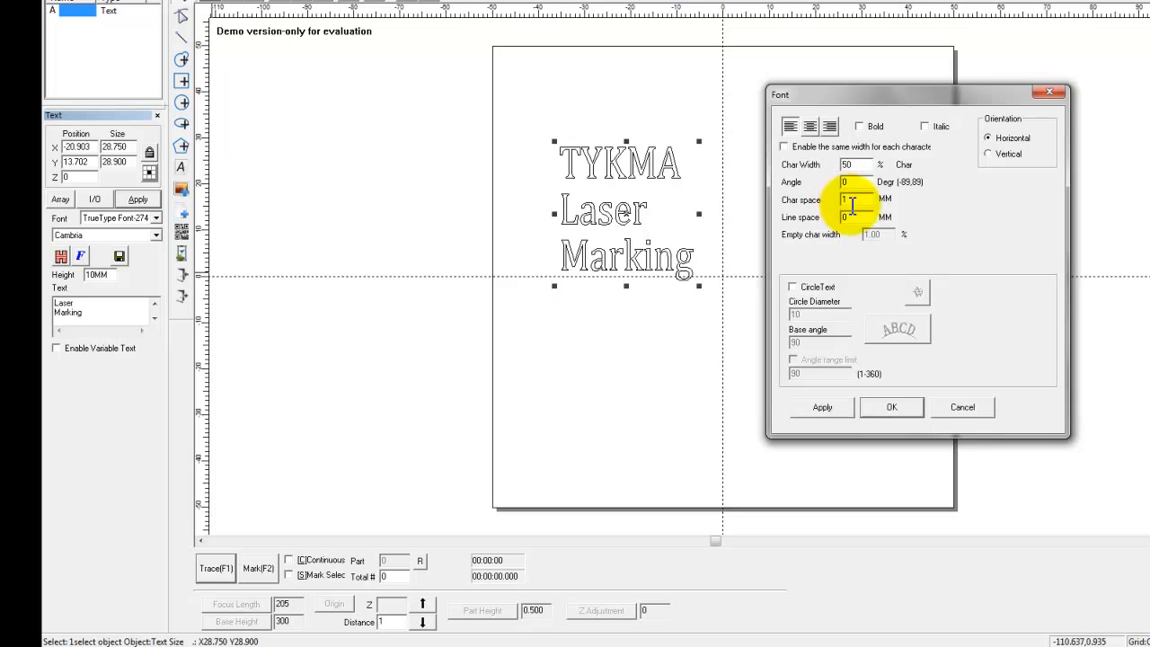
pyautogui.click(843, 409)
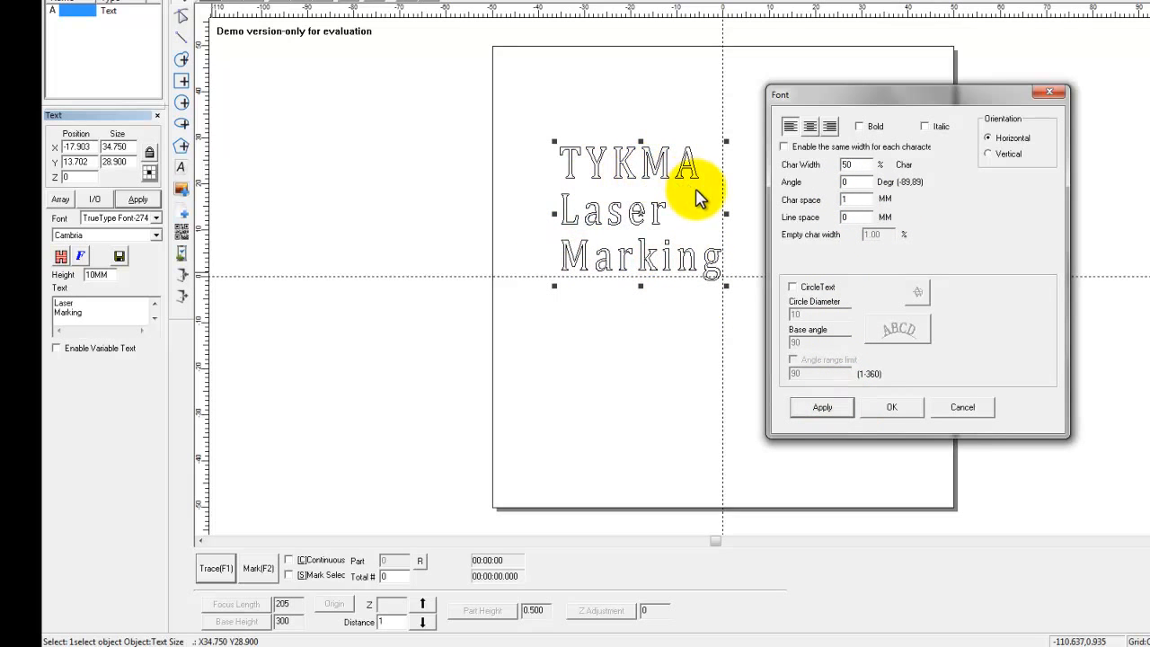
pyautogui.doubleClick(842, 198)
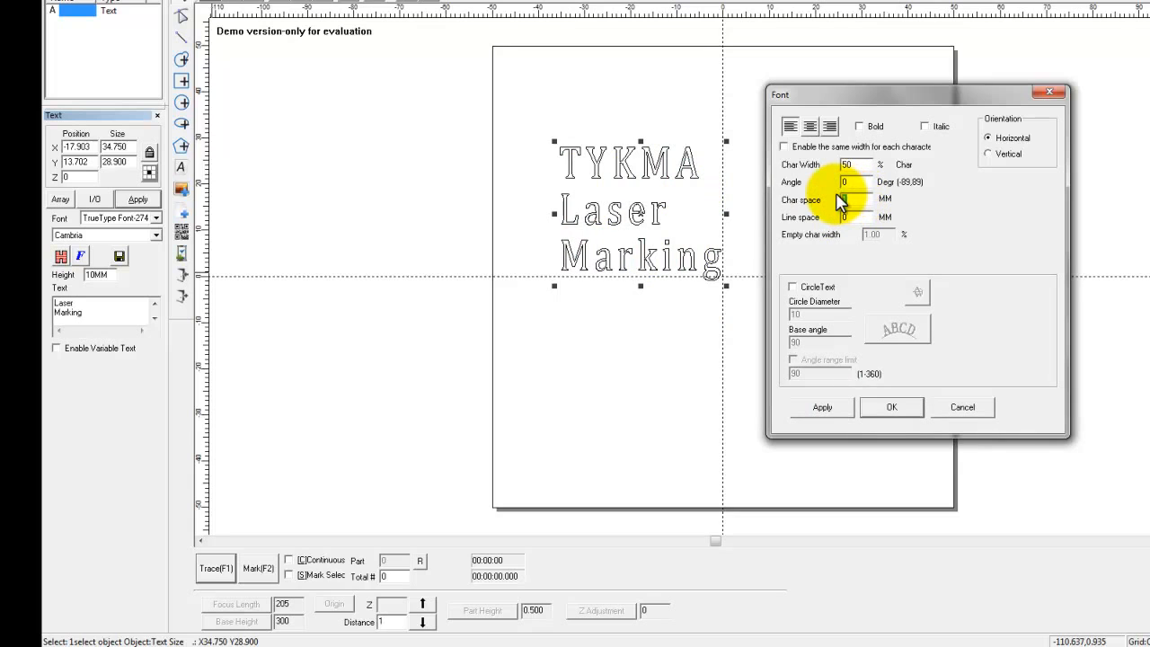
pyautogui.click(819, 408)
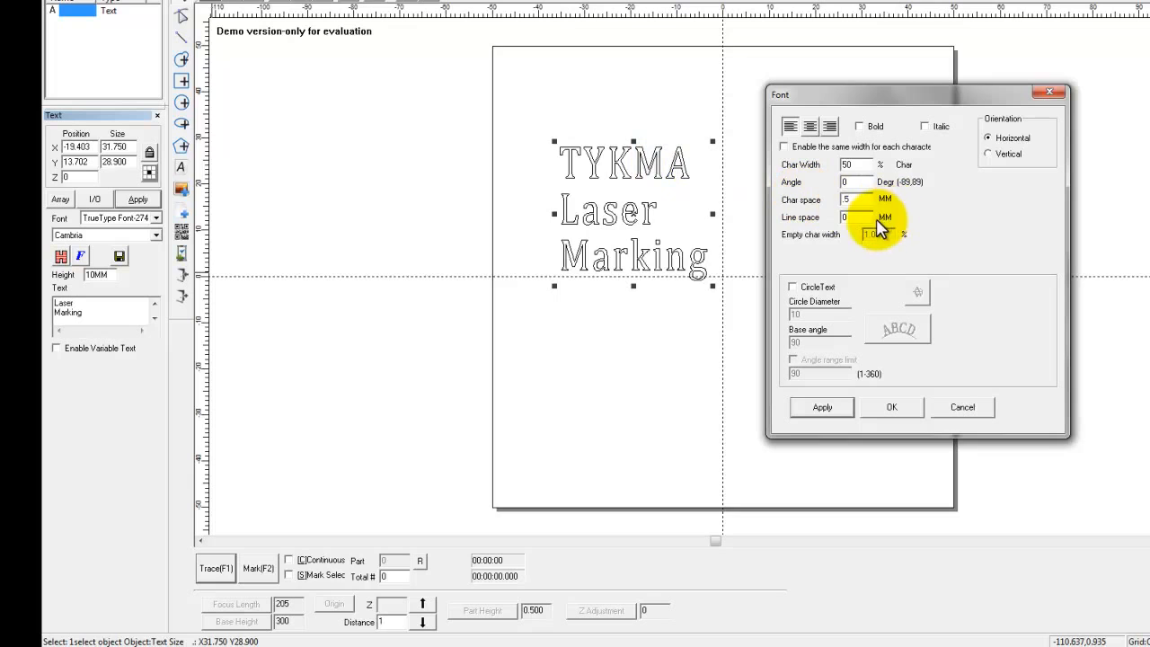
# - Apply line spacings of 5 mm and 1 mm to the text, and return the spacing to 0 mm
pyautogui.doubleClick(842, 217)
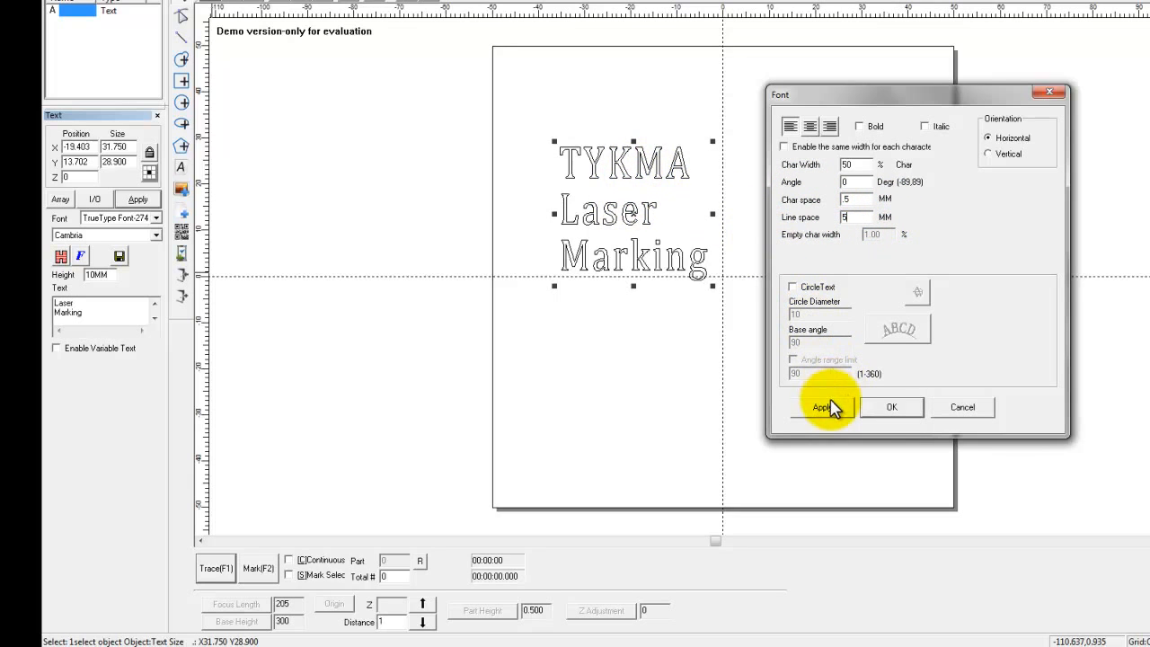
pyautogui.click(823, 407)
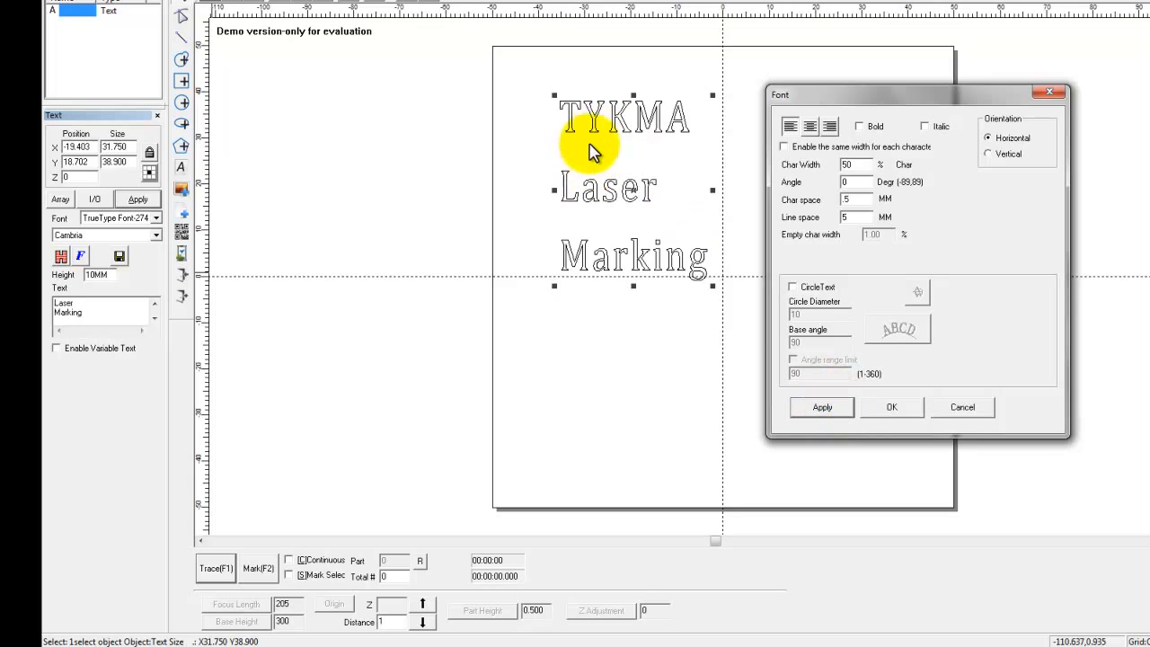
pyautogui.doubleClick(843, 219)
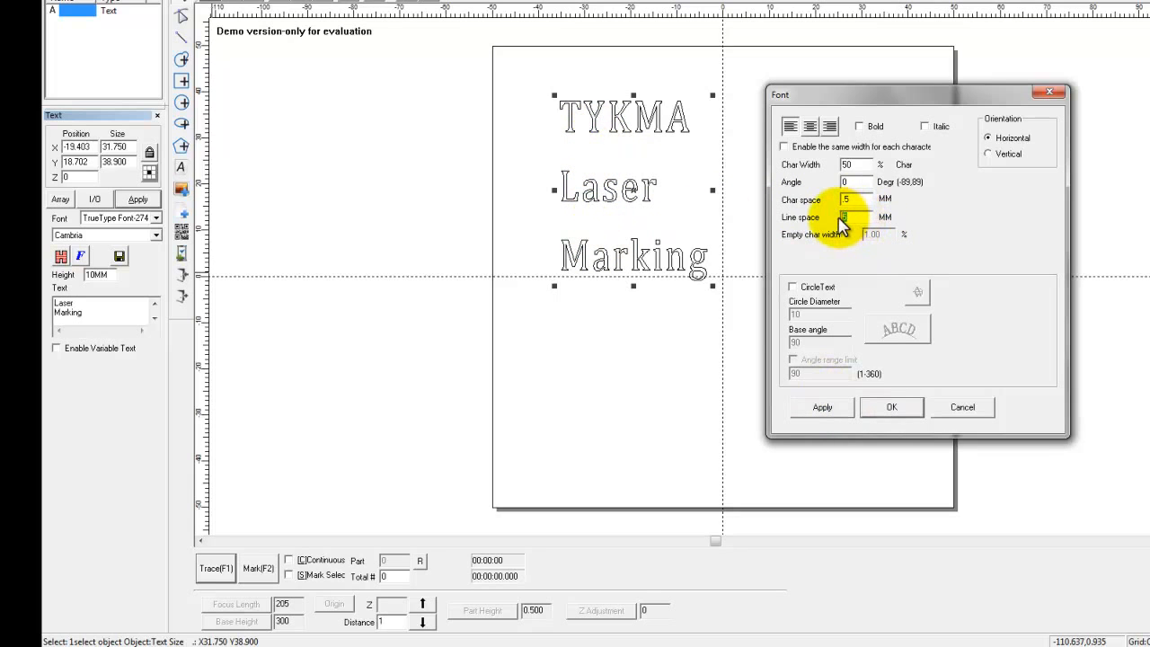
pyautogui.write('1')
pyautogui.click(822, 406)
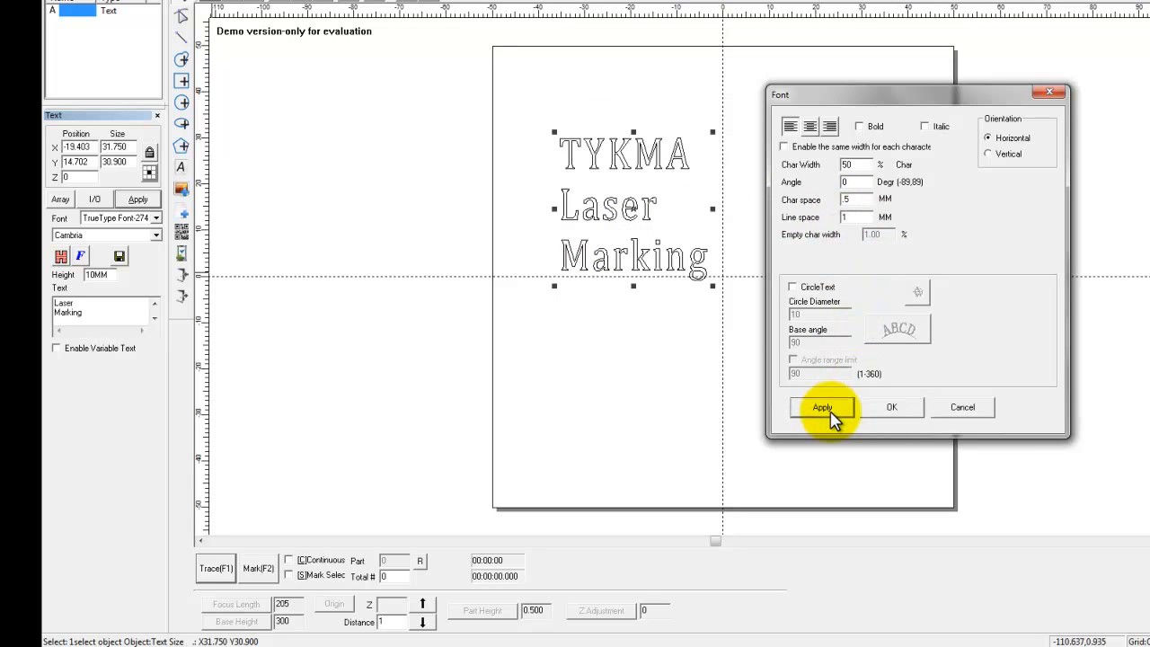
pyautogui.doubleClick(838, 216)
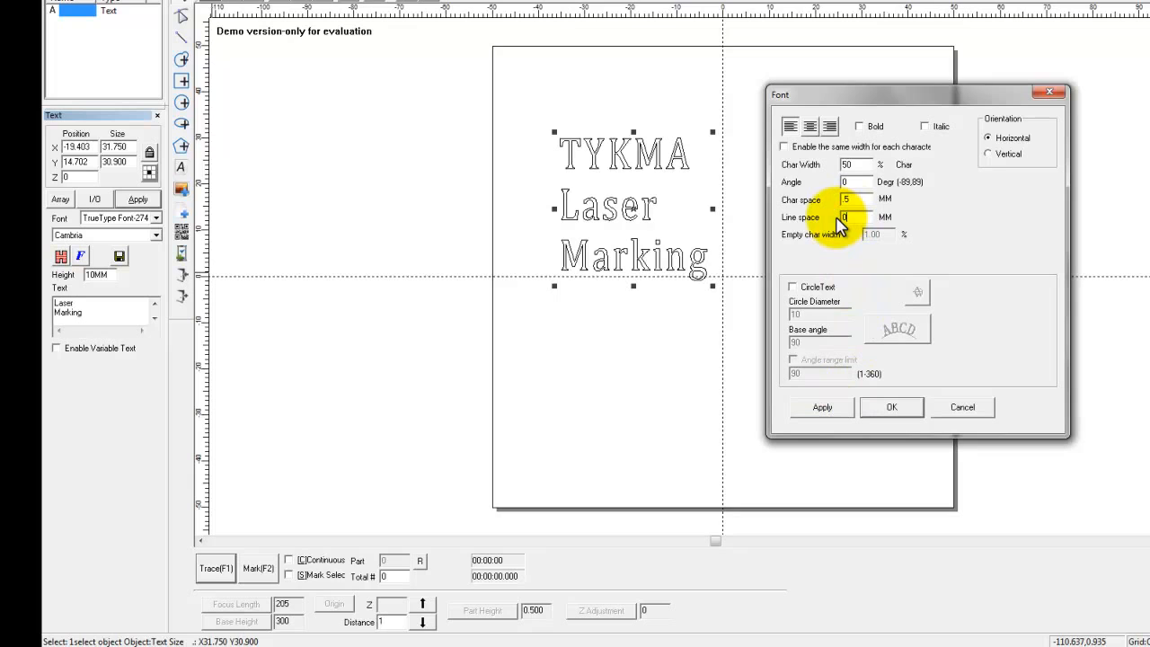
pyautogui.write('0')
pyautogui.click(822, 406)
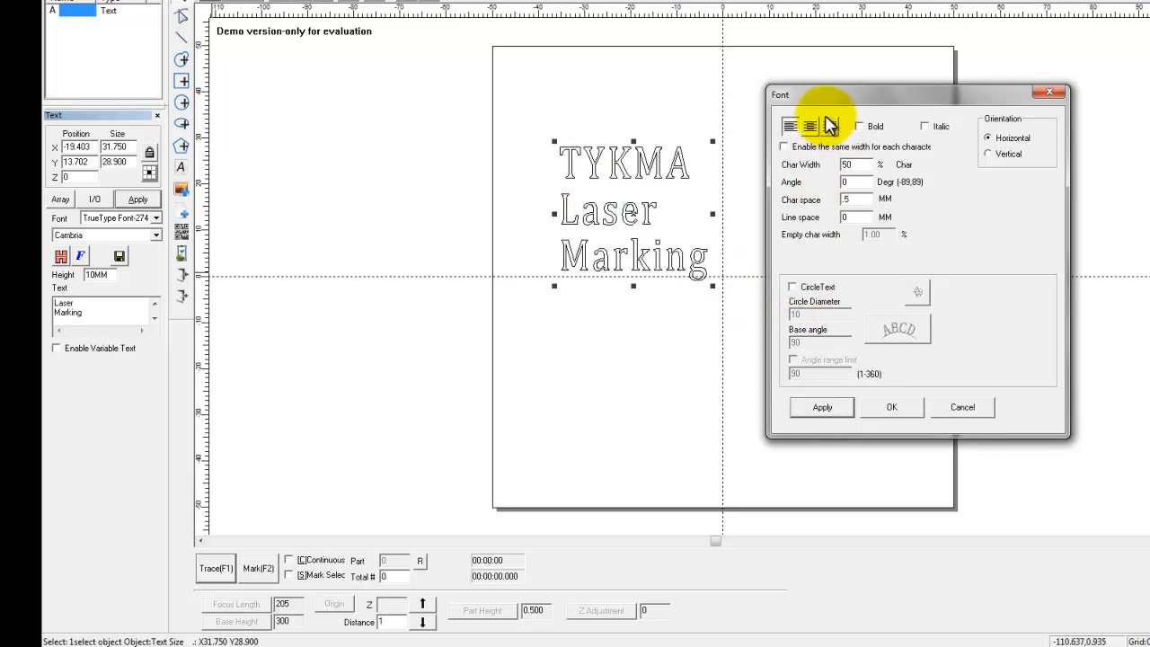
# - Accept the font settings and move the three-line text near the origin, to about X 0.6, Y 1.4
pyautogui.moveTo(825, 93); pyautogui.dragTo(868, 87)
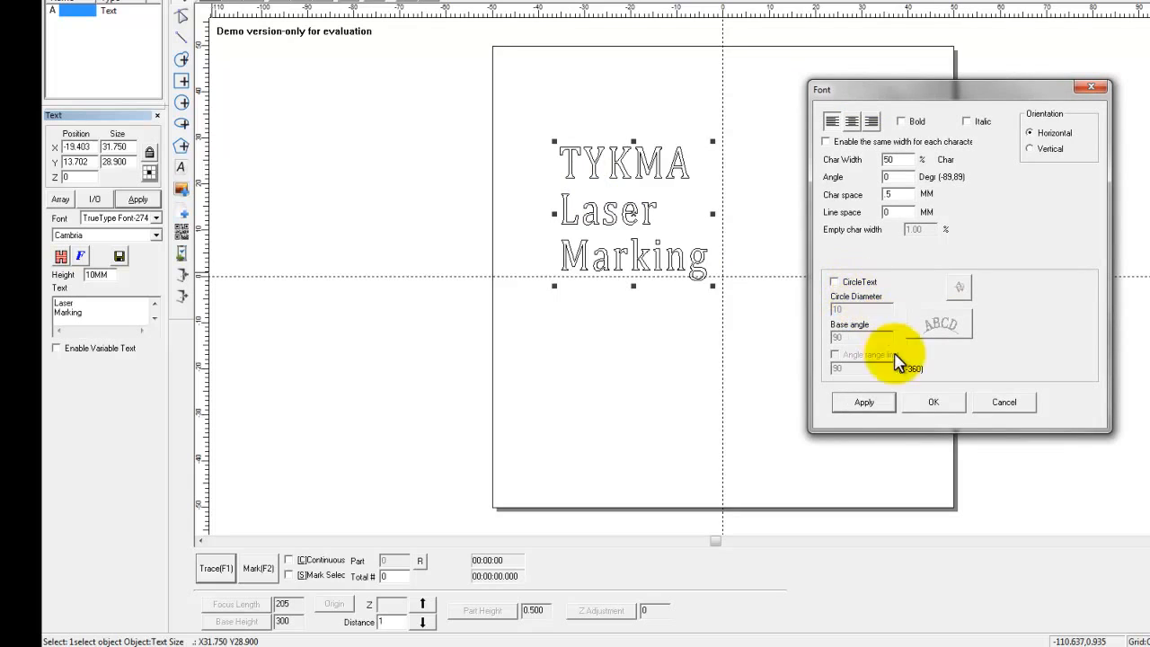
pyautogui.click(931, 404)
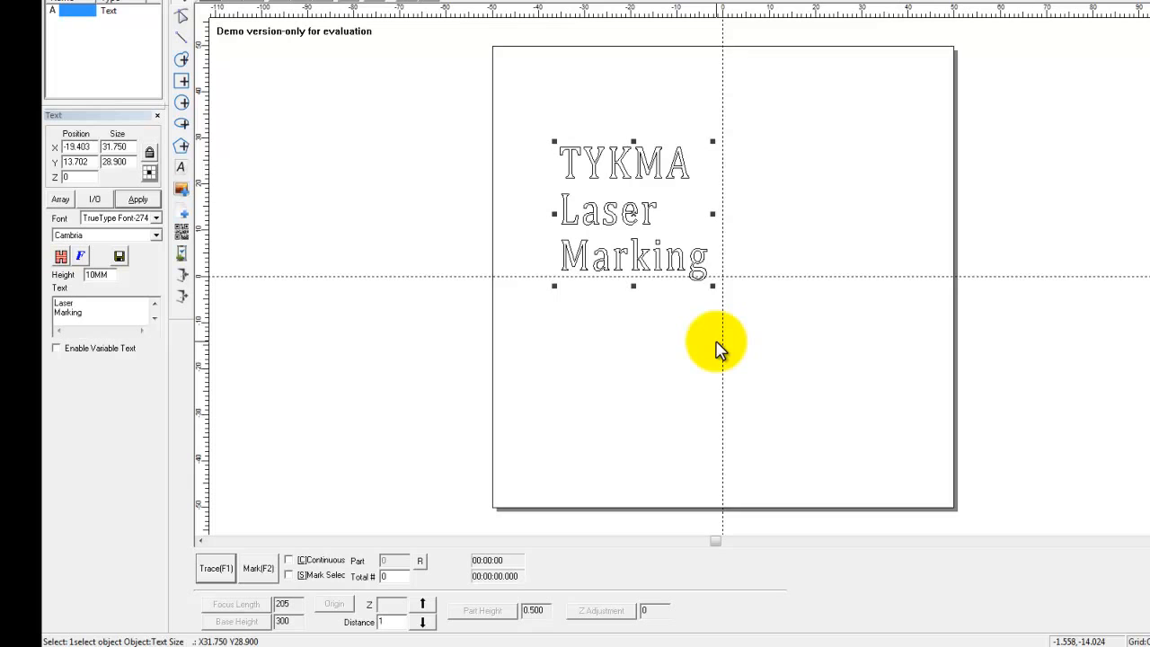
pyautogui.moveTo(638, 211); pyautogui.dragTo(729, 264)
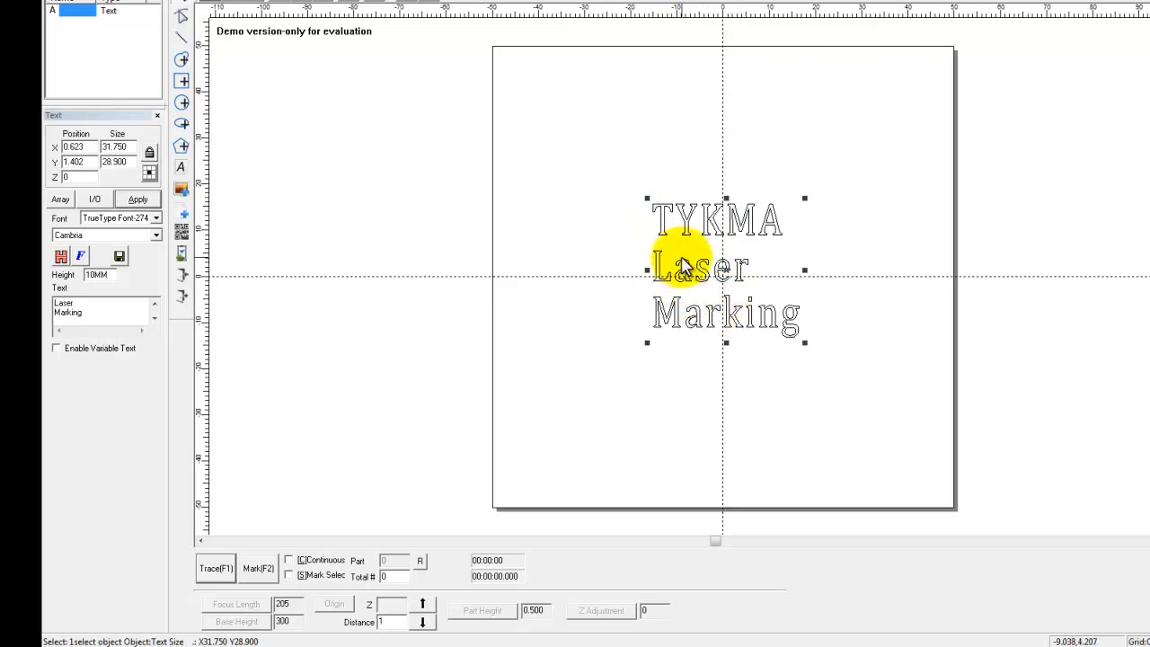
# - Delete the Laser and Marking lines from the text and move the remaining TYKMA line to about X -15.4, Y 7.6
pyautogui.moveTo(79, 313); pyautogui.dragTo(50, 303)
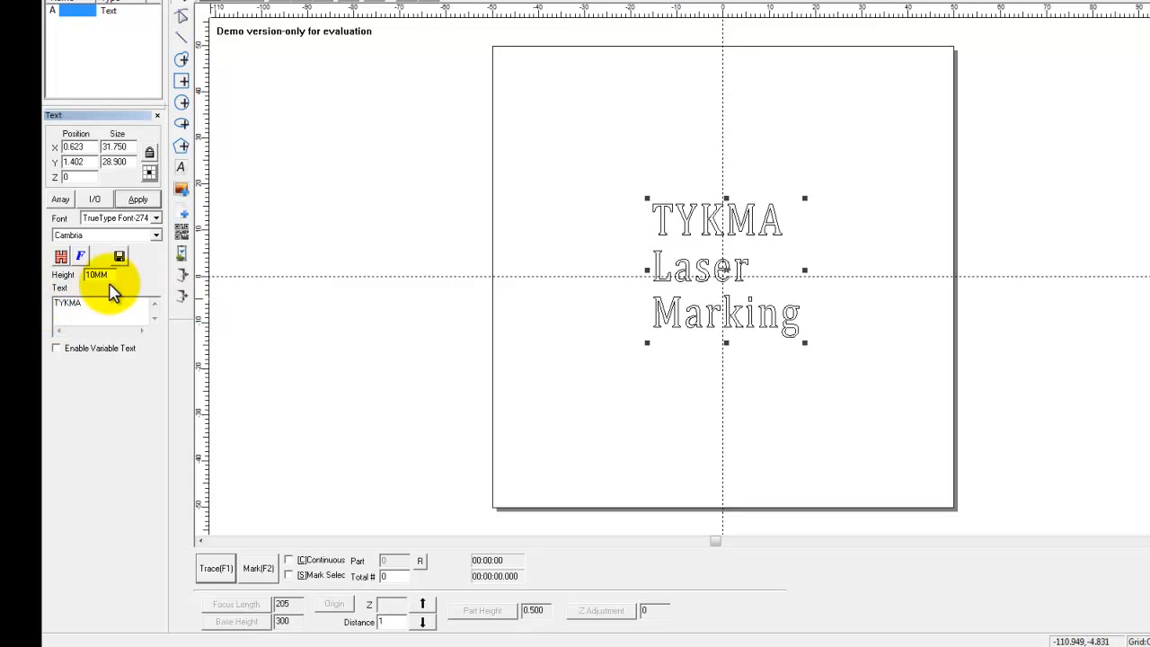
pyautogui.click(147, 203)
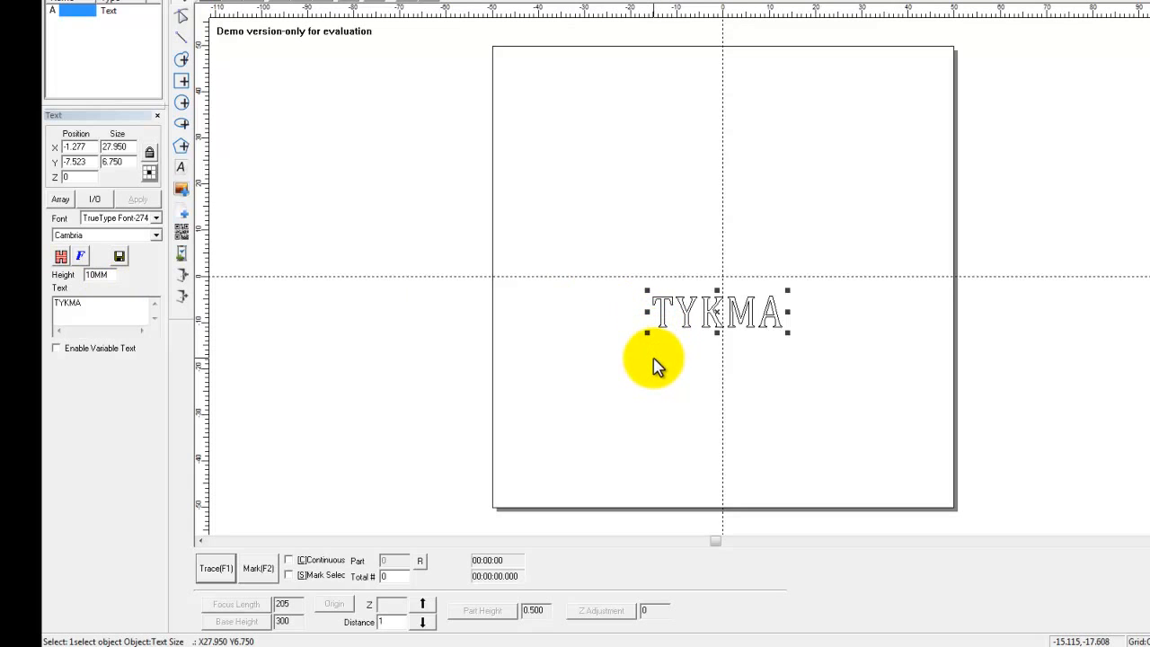
pyautogui.moveTo(722, 310); pyautogui.dragTo(653, 241)
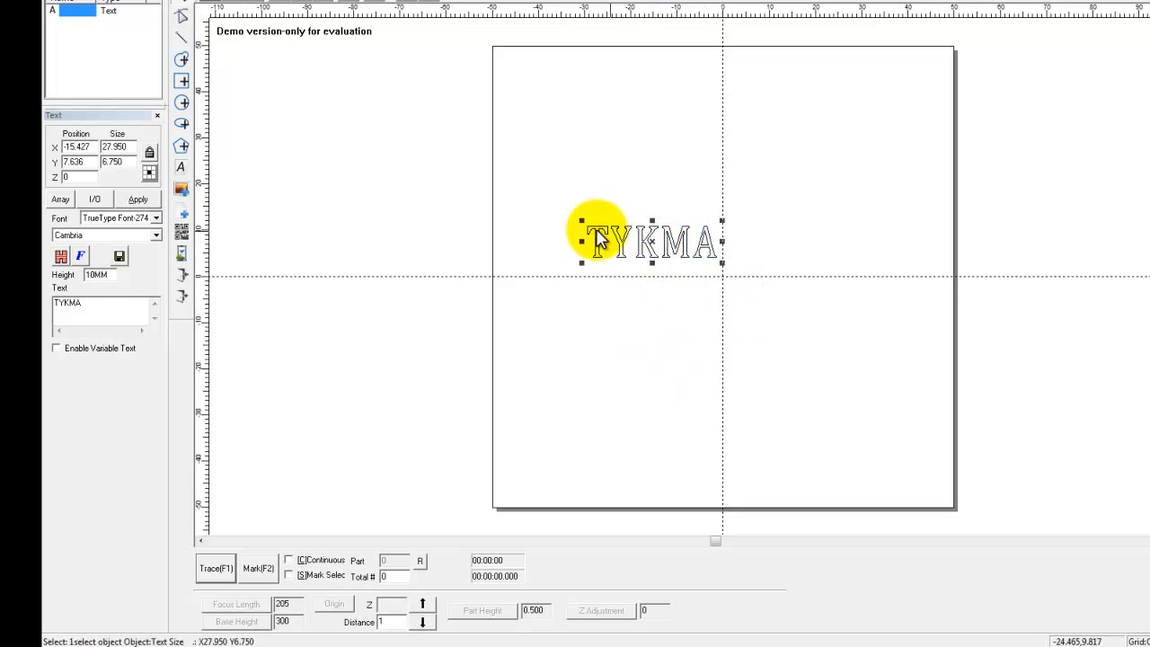
# - Enter a Y size of 4 for the TYKMA text with proportions locked, replace it with 5 and apply
pyautogui.doubleClick(124, 162)
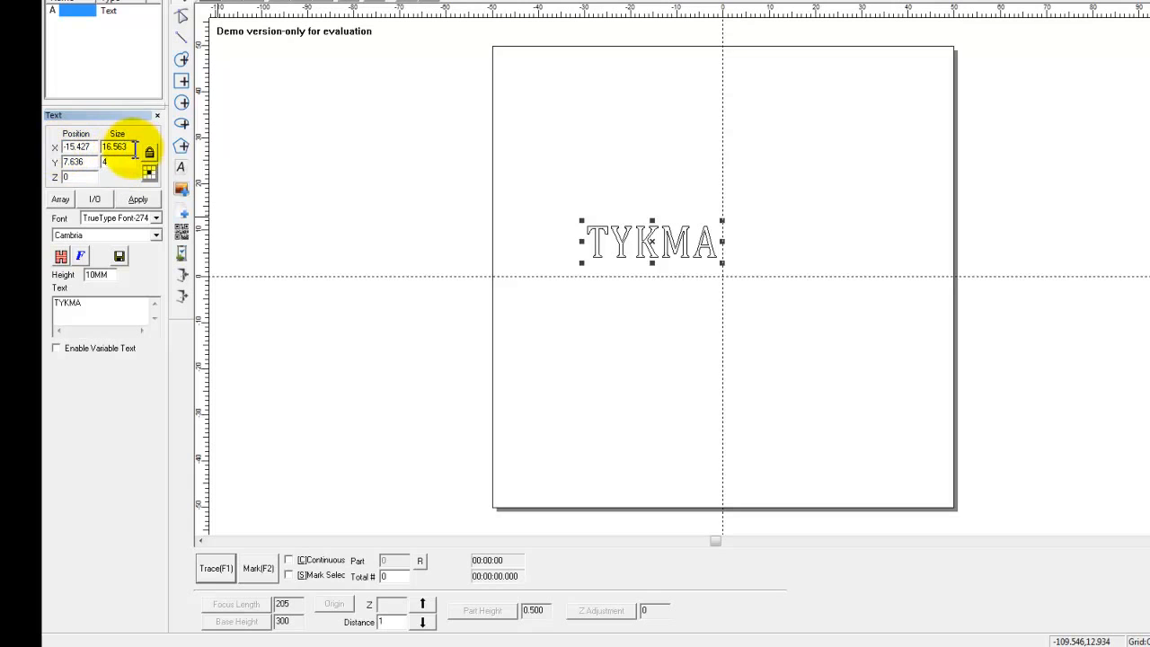
pyautogui.moveTo(120, 162); pyautogui.dragTo(95, 164)
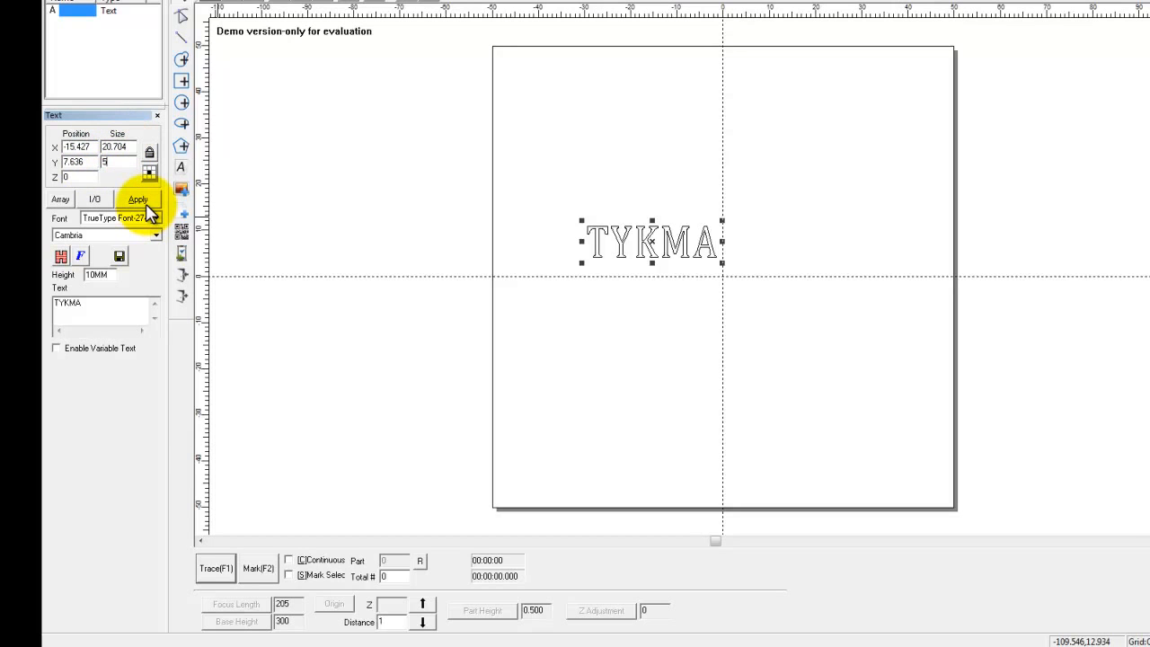
pyautogui.click(144, 203)
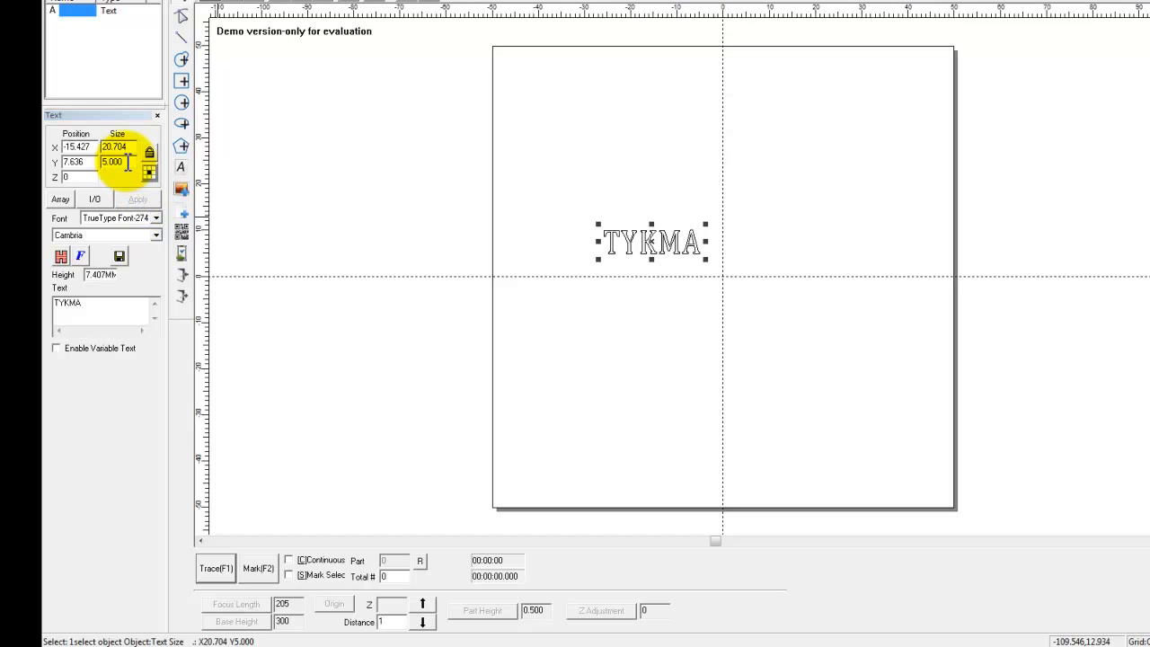
# - Unlock the TYKMA text's size proportions and set only its Y size to 10
pyautogui.click(149, 152)
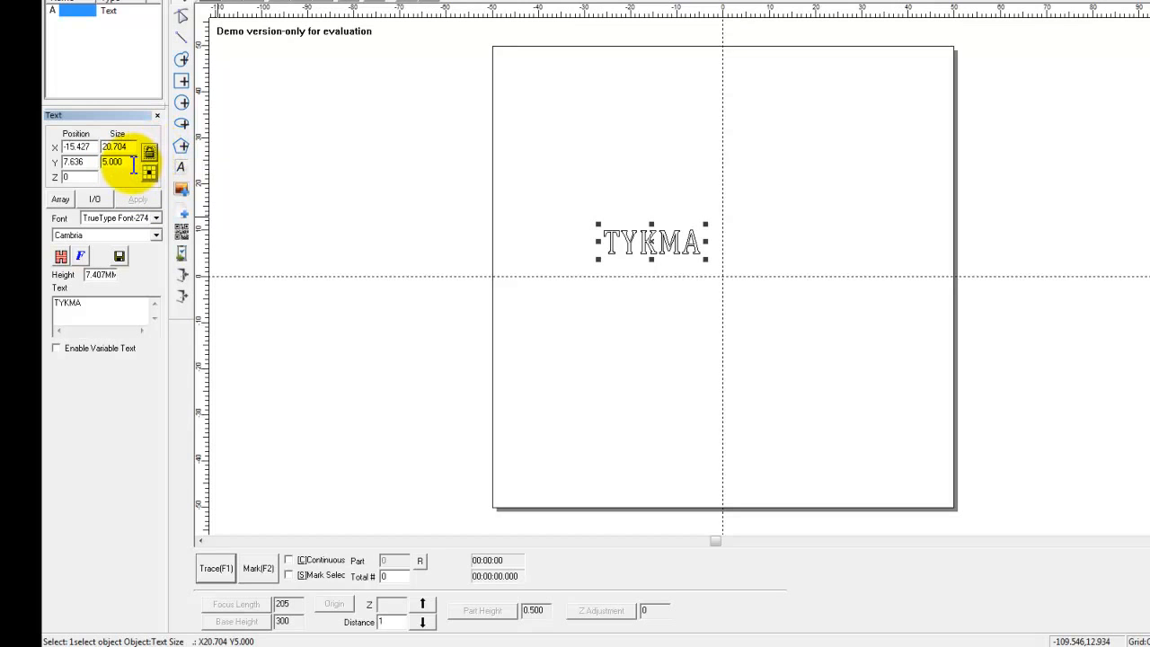
pyautogui.doubleClick(131, 163)
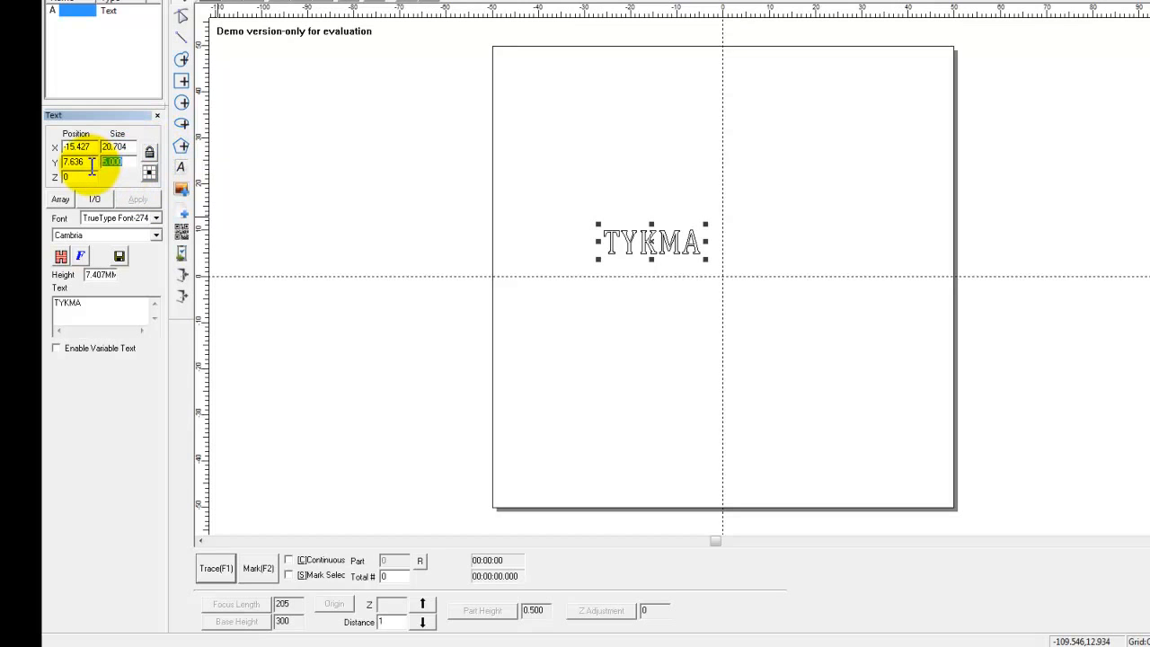
pyautogui.press('Return')
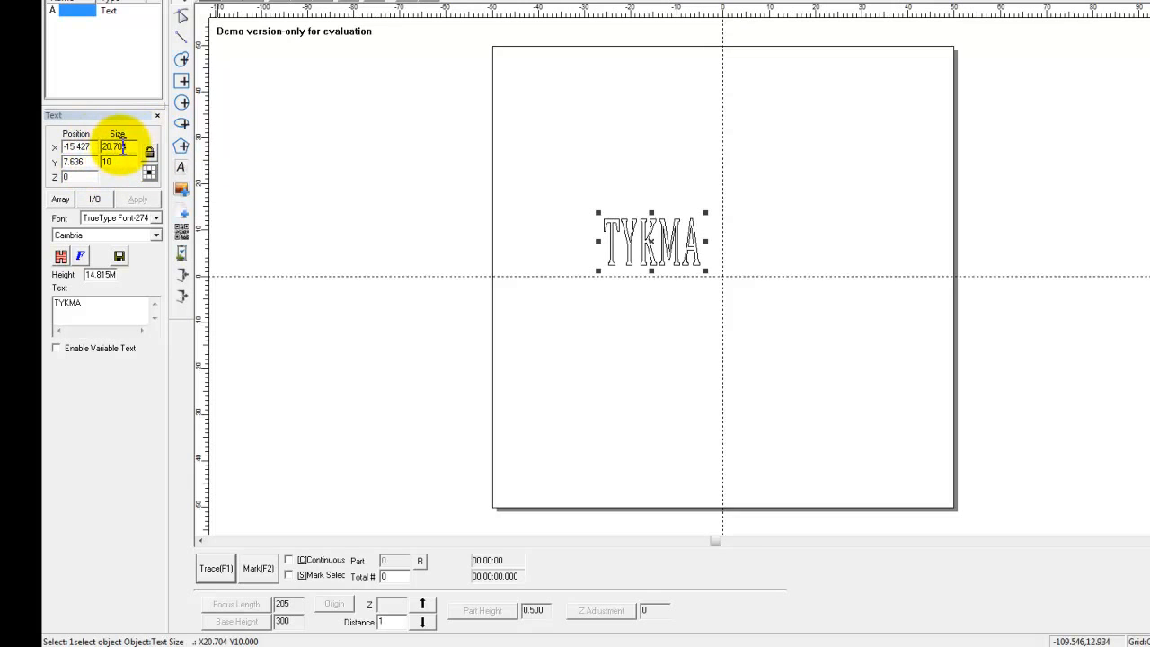
# - Return the TYKMA text's Y size to 5 with the proportions unlocked
pyautogui.doubleClick(101, 162)
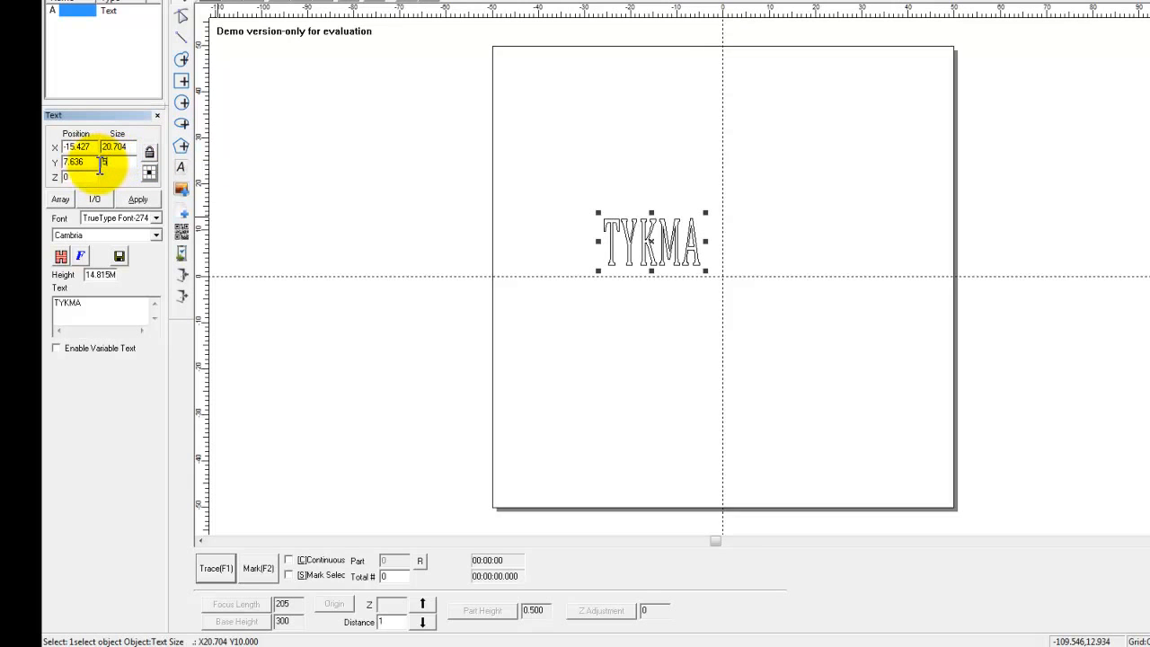
pyautogui.write('5')
pyautogui.press('Return')
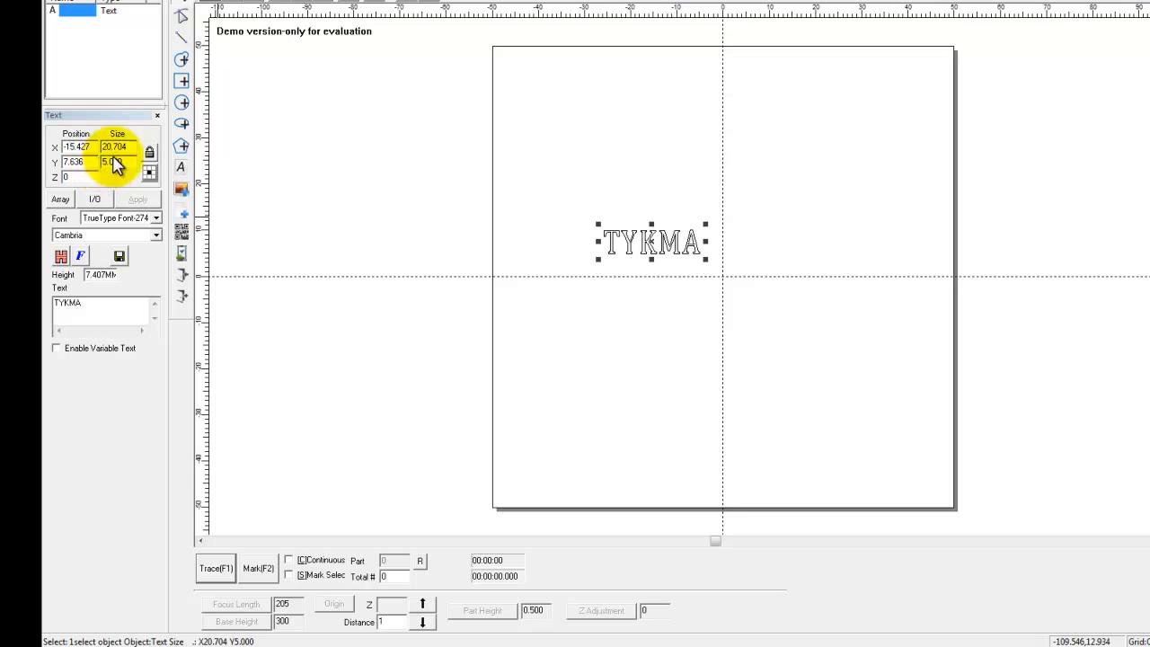